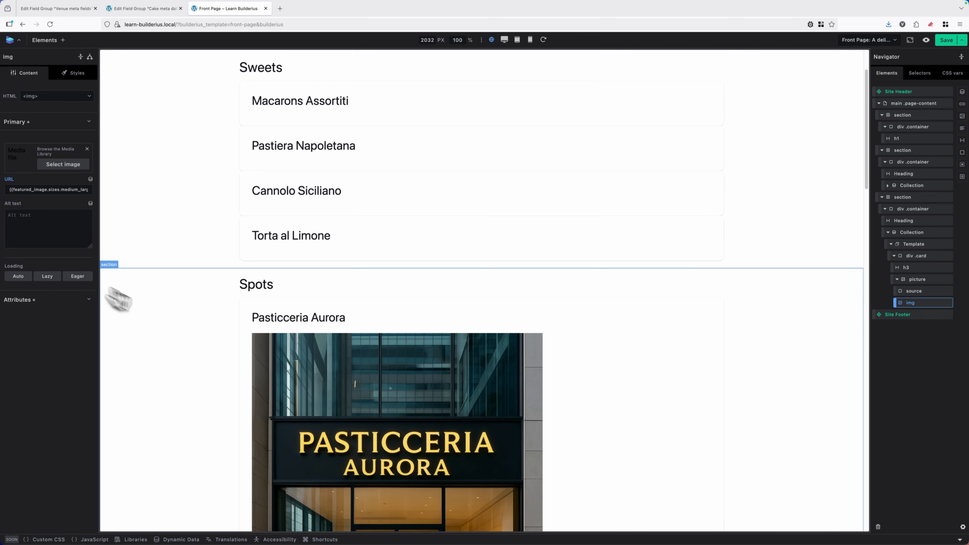
- Add a new class card-item-picture to the picture element in the Spots collection's card template
scroll(509, 324, "down", 8)
scroll(511, 324, "up", 7)
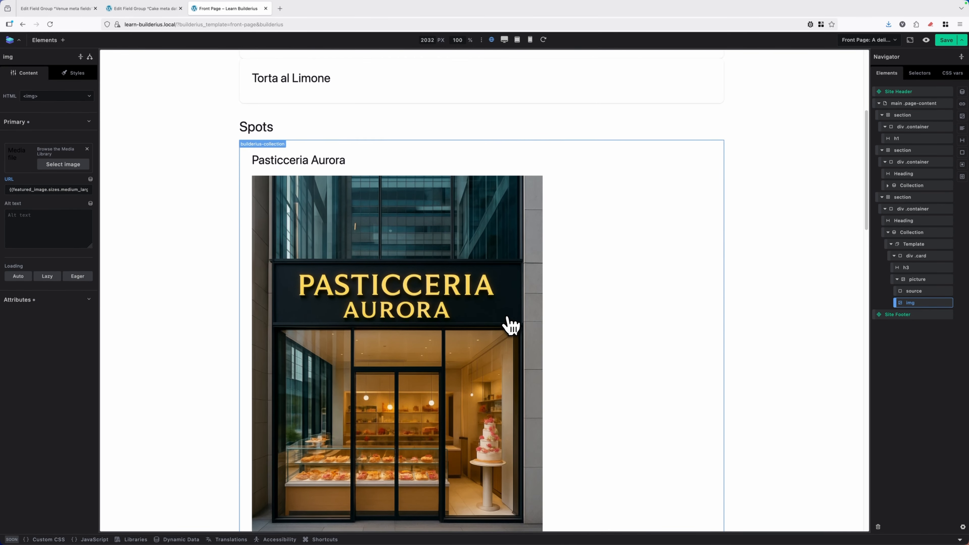
left_click(917, 281)
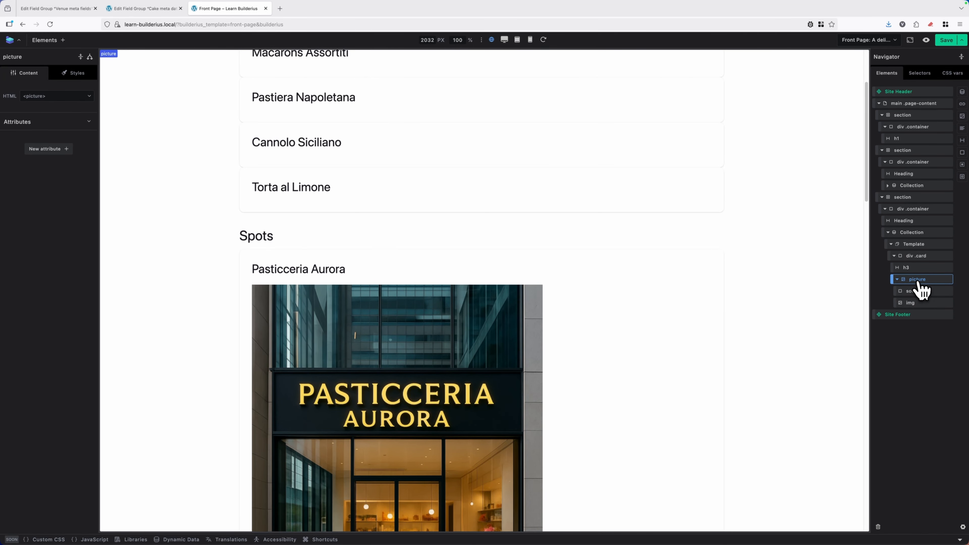
left_click(76, 72)
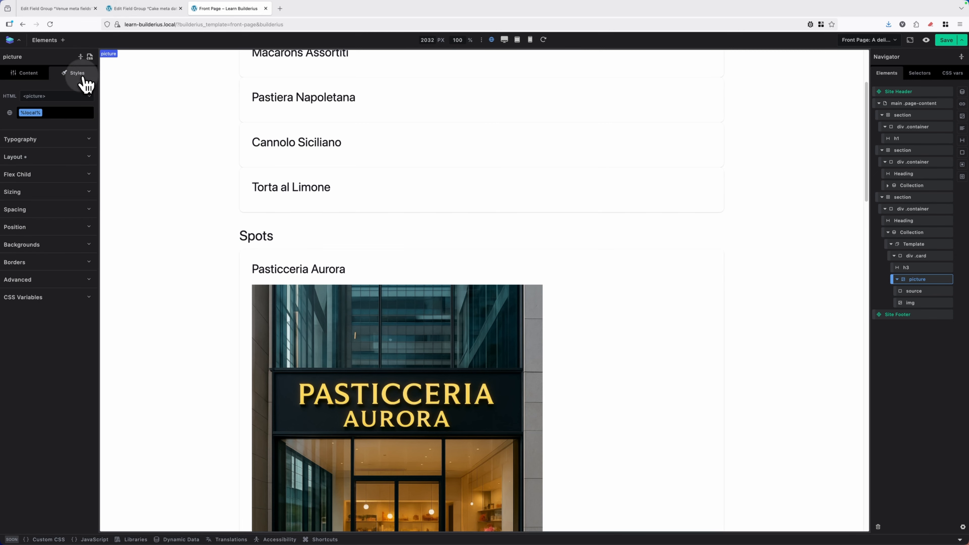
left_click(68, 115)
type("card")
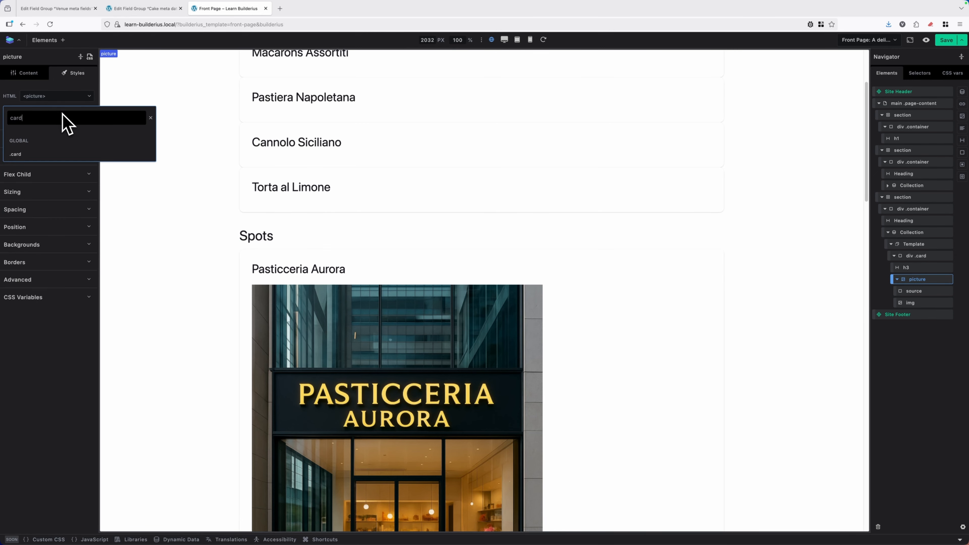
type("-item-picture")
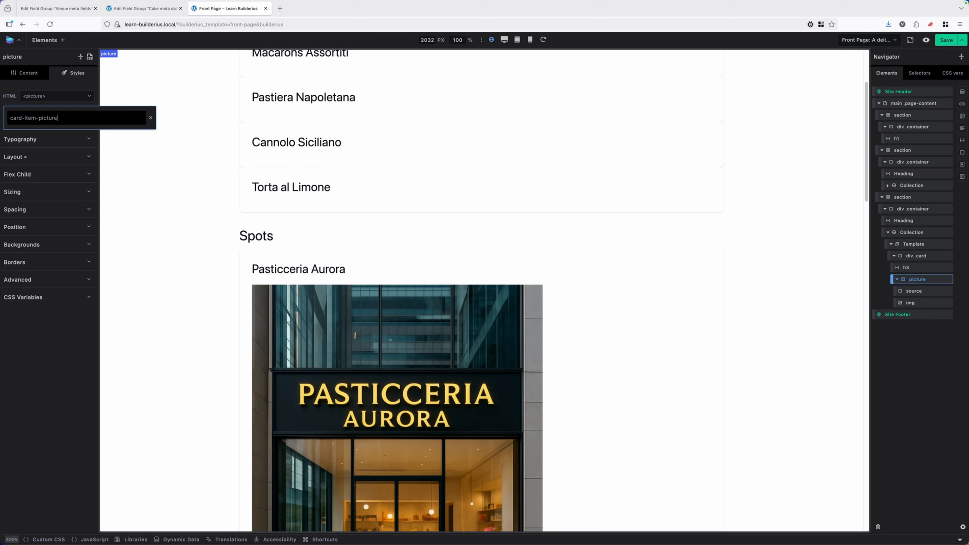
key("Return")
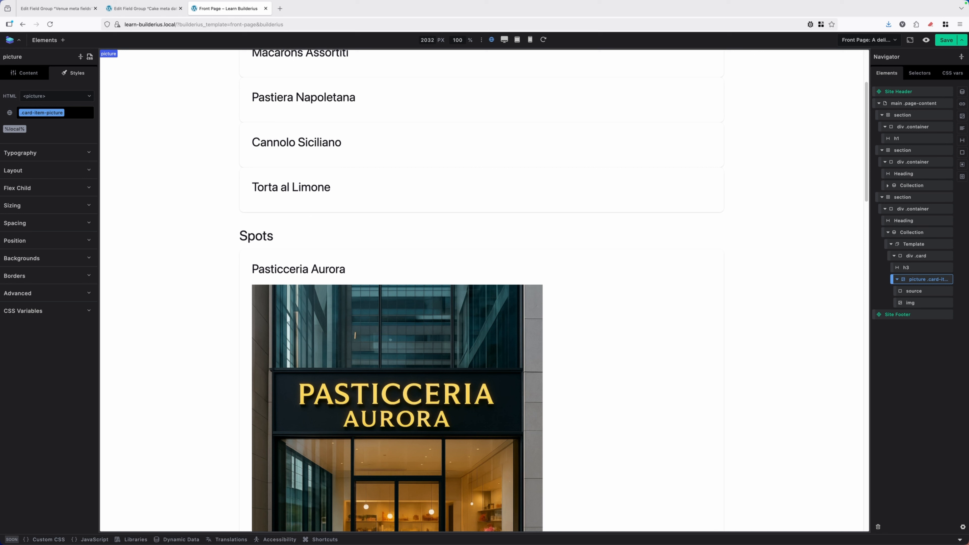
- Set the card-item-picture class to flex display with a width of 100%
left_click(44, 172)
left_click(20, 200)
left_click(35, 173)
left_click(33, 206)
left_click(25, 234)
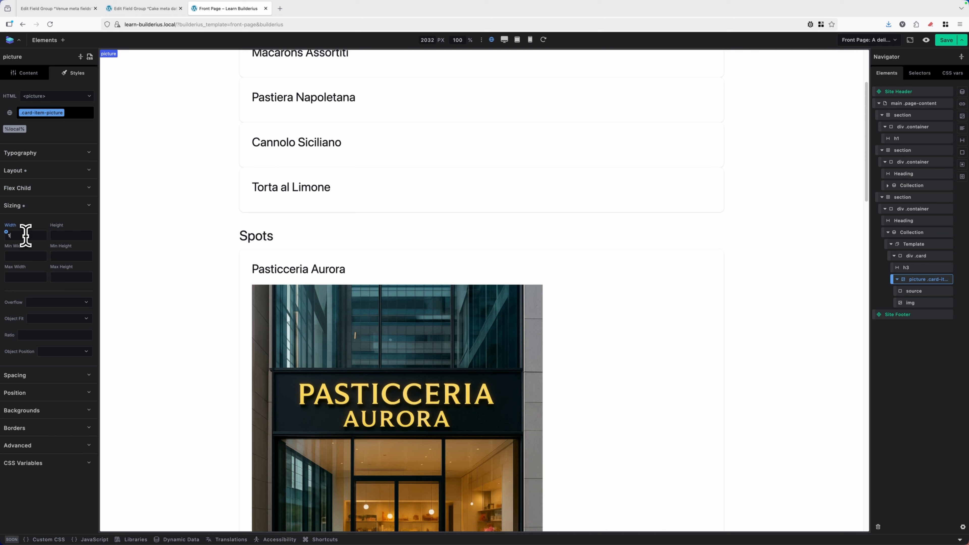
type("100%")
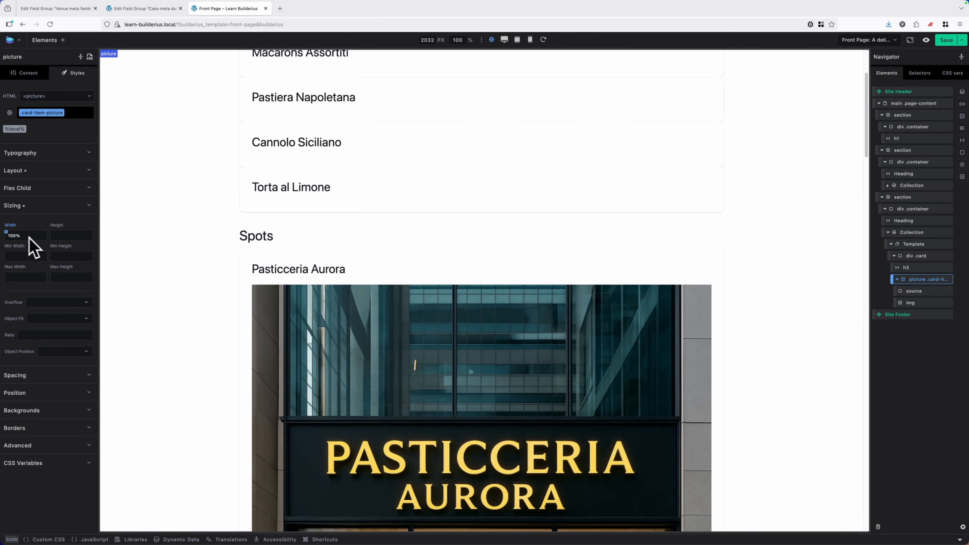
- Set the card-item-picture class's height to 100%, max height to 220px and overflow to hidden
left_click(69, 235)
key("Tab")
type("220")
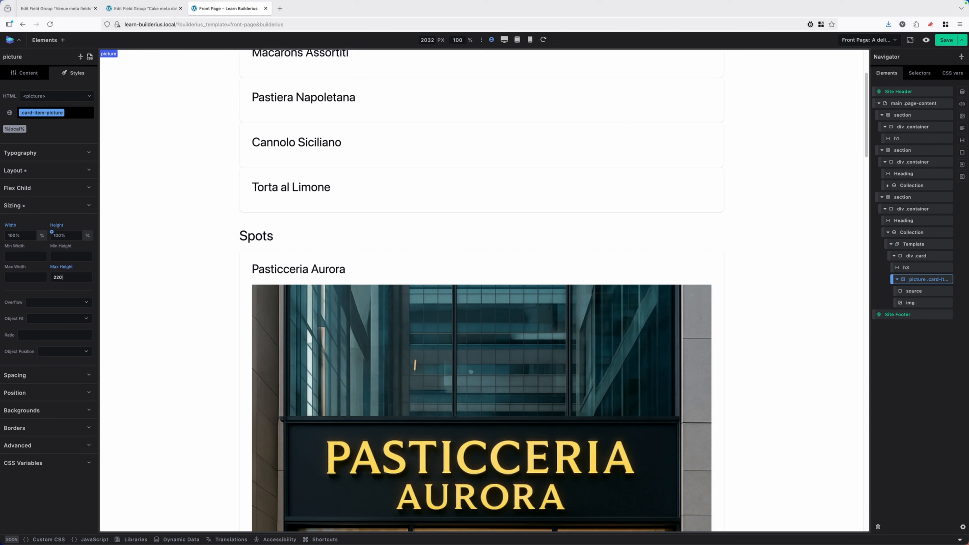
type("px")
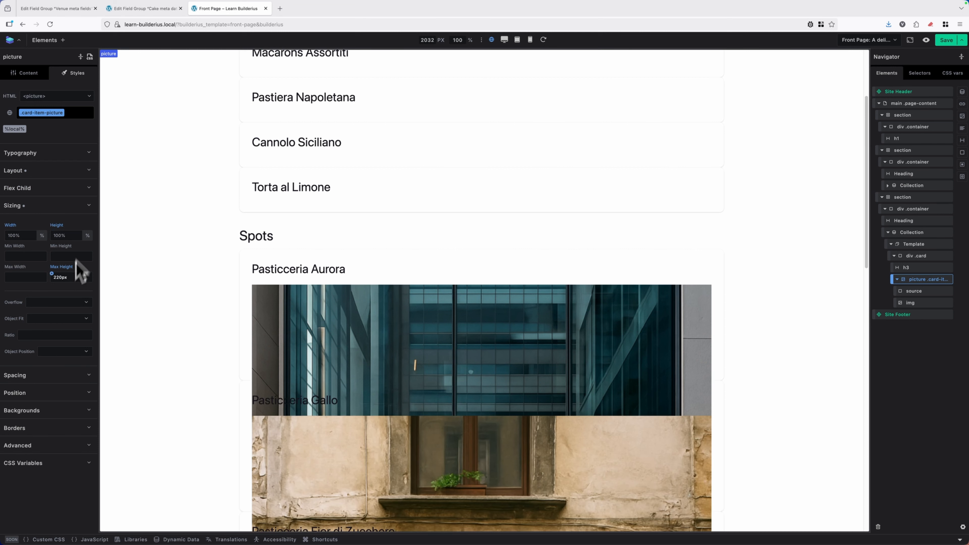
left_click(61, 302)
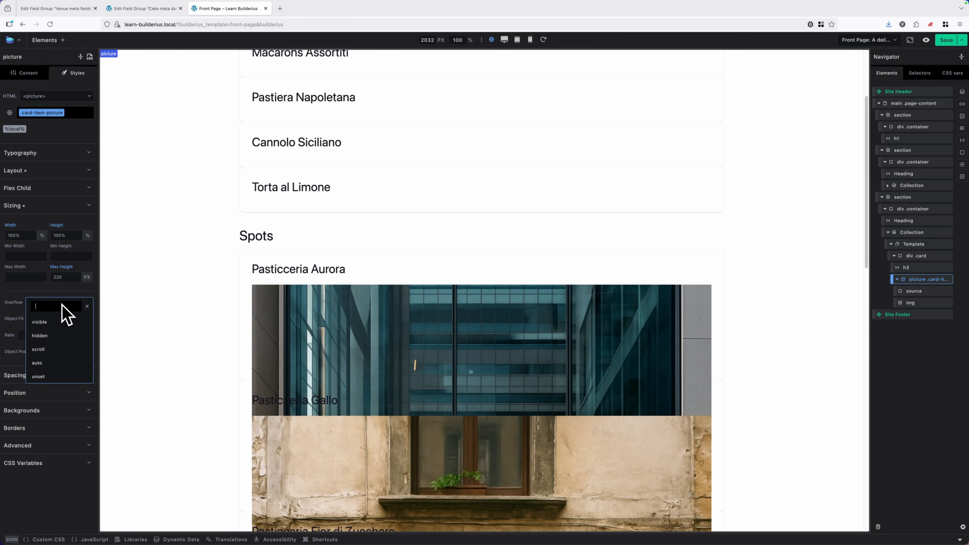
left_click(55, 337)
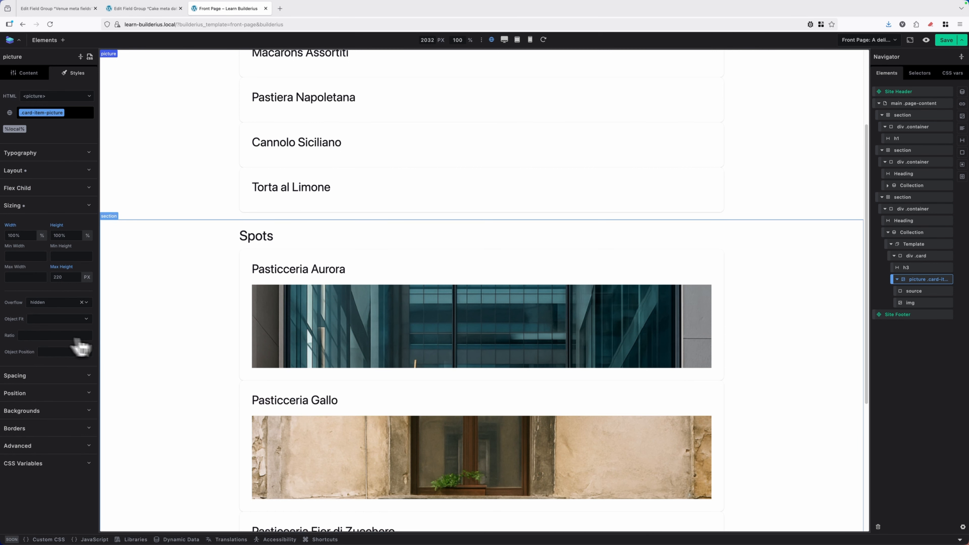
- Add a new class card-item to the card div in the Spots collection's template
left_click(917, 256)
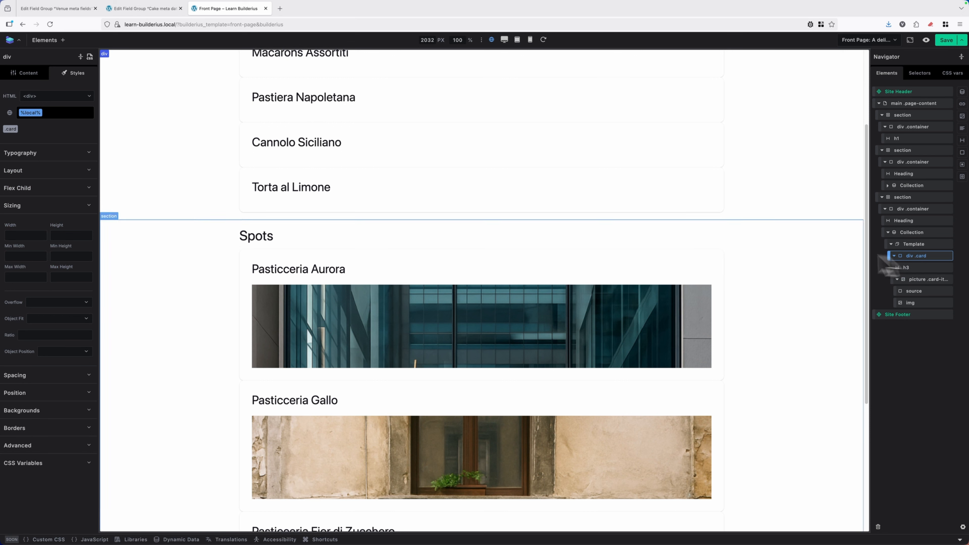
left_click(69, 114)
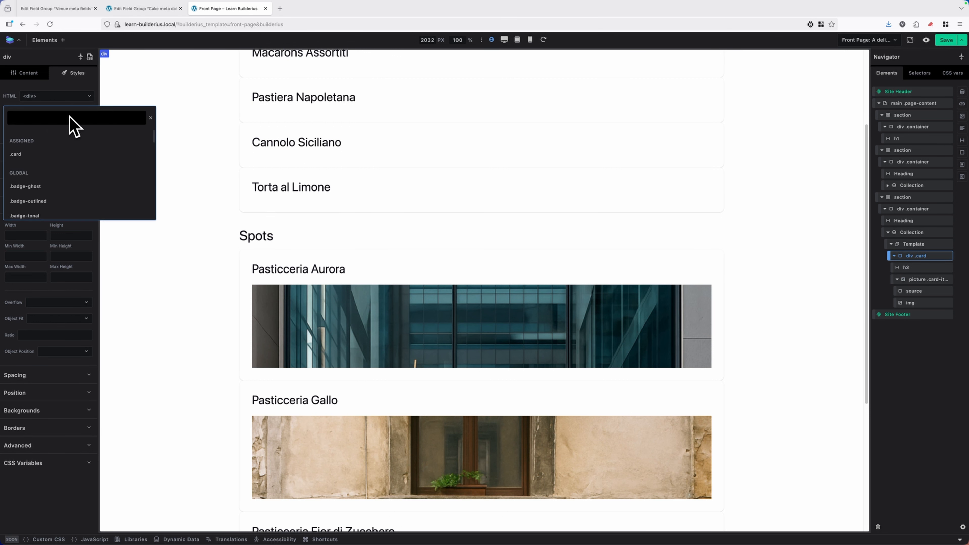
type("card-")
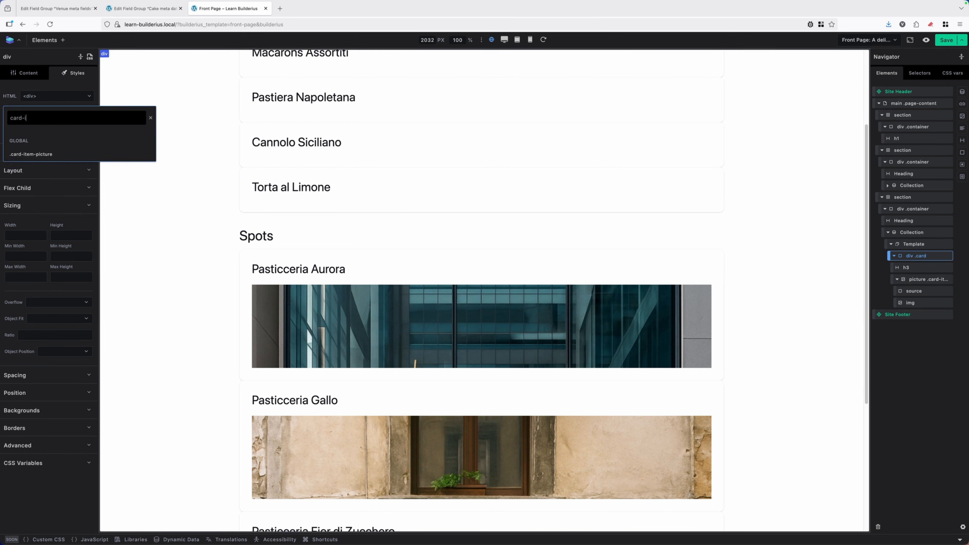
type("item")
key("Return")
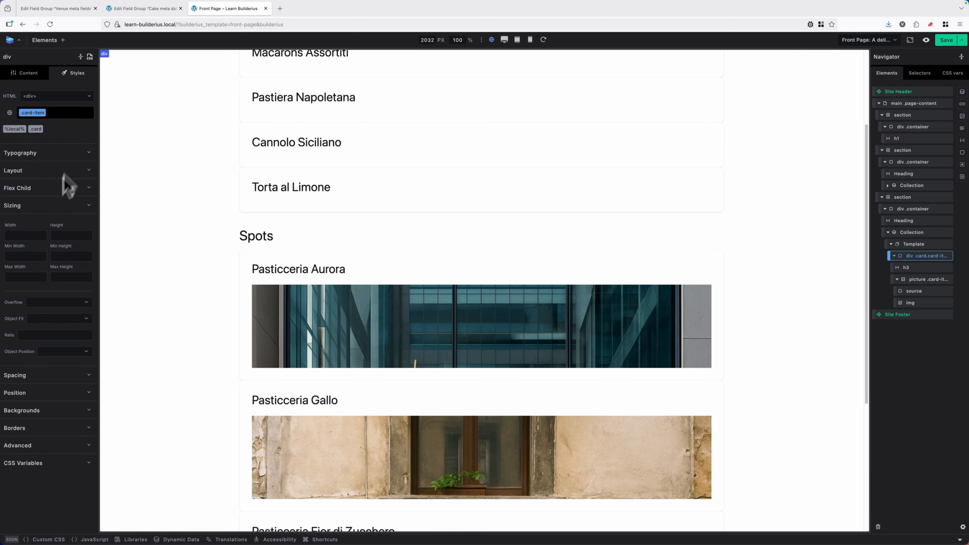
- Set the card-item class's width to 100% and max width to 400px
left_click(27, 234)
key("Tab")
type("400px")
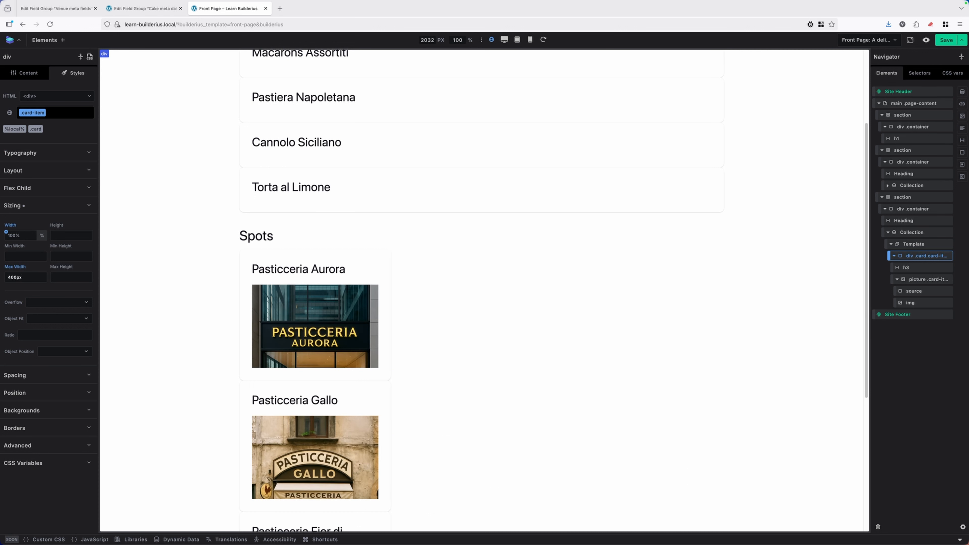
left_click(38, 208)
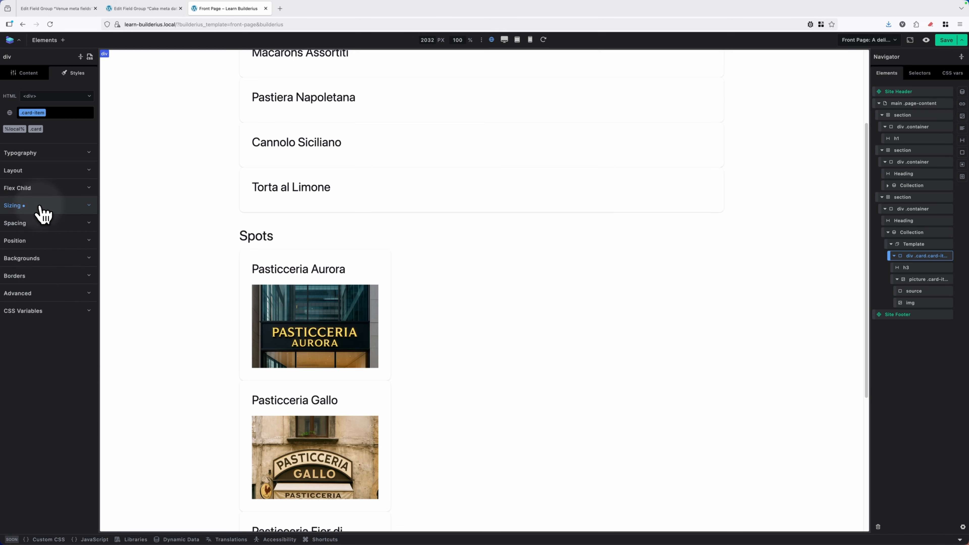
- Add a new class cards-grid to the Spots section's Collection element
left_click(915, 234)
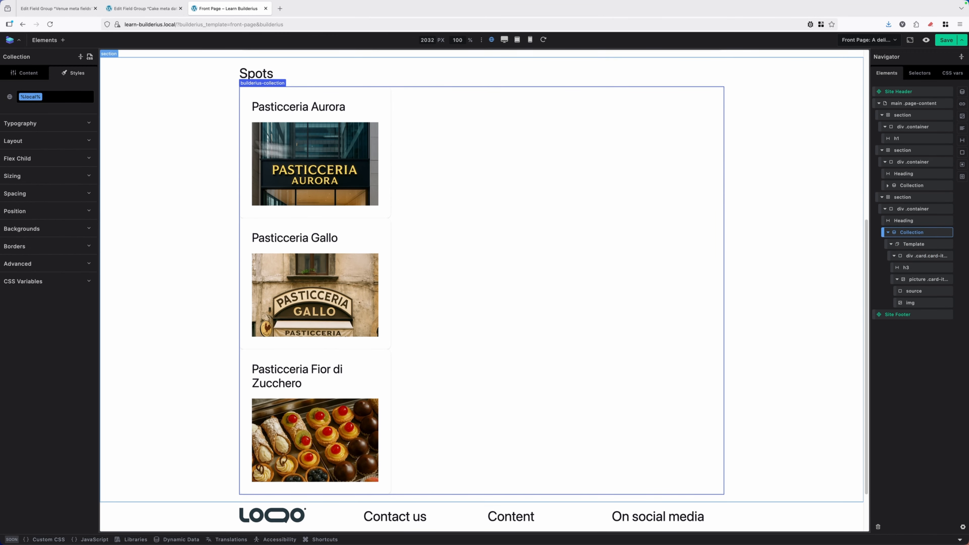
left_click(79, 107)
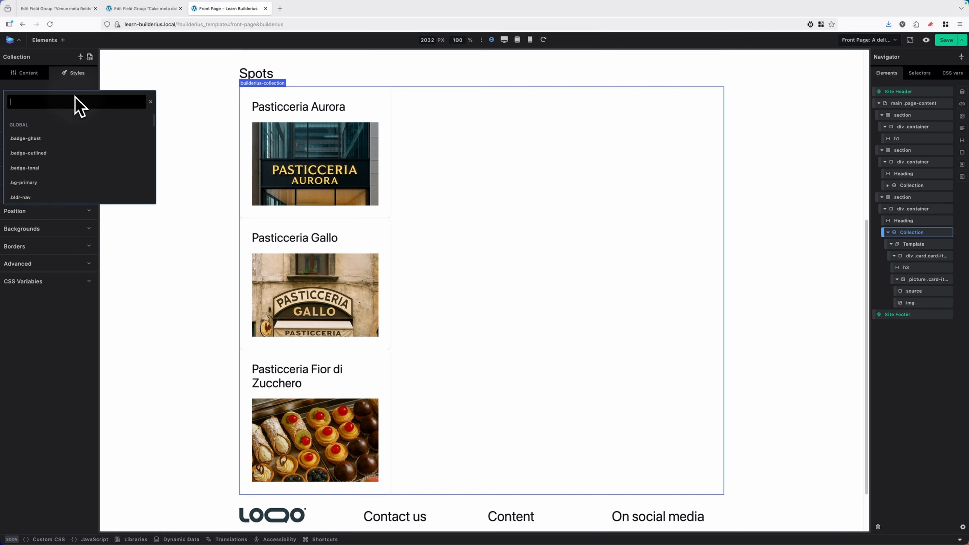
type("card")
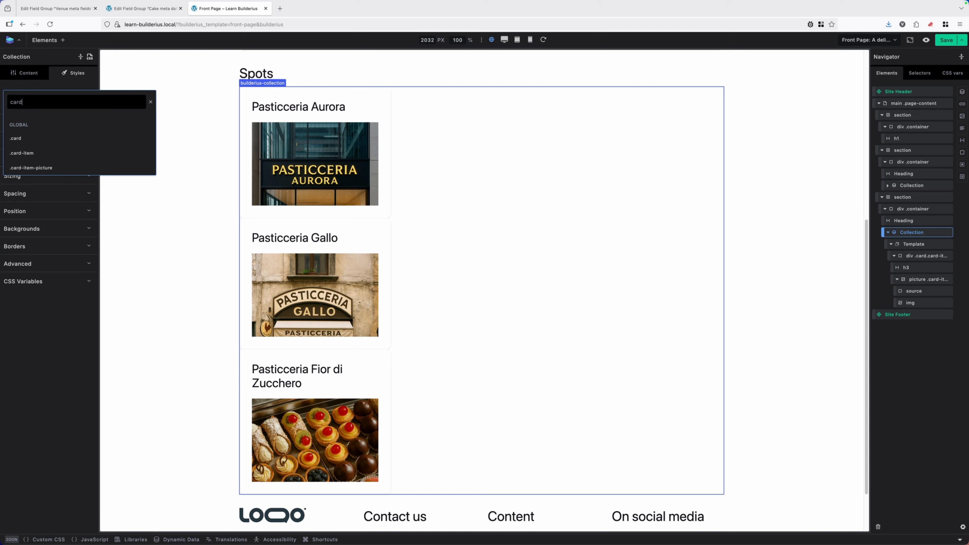
type("s-")
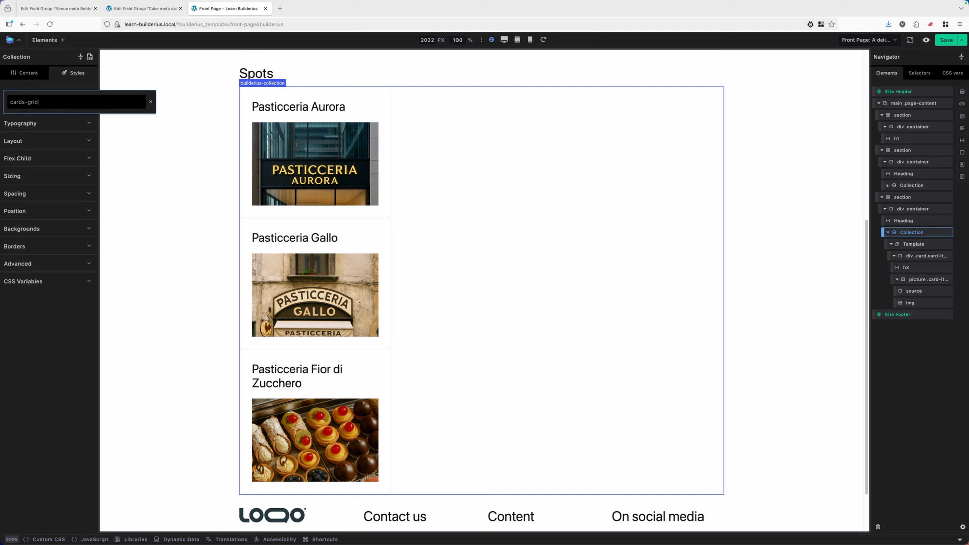
type("grid")
key("Return")
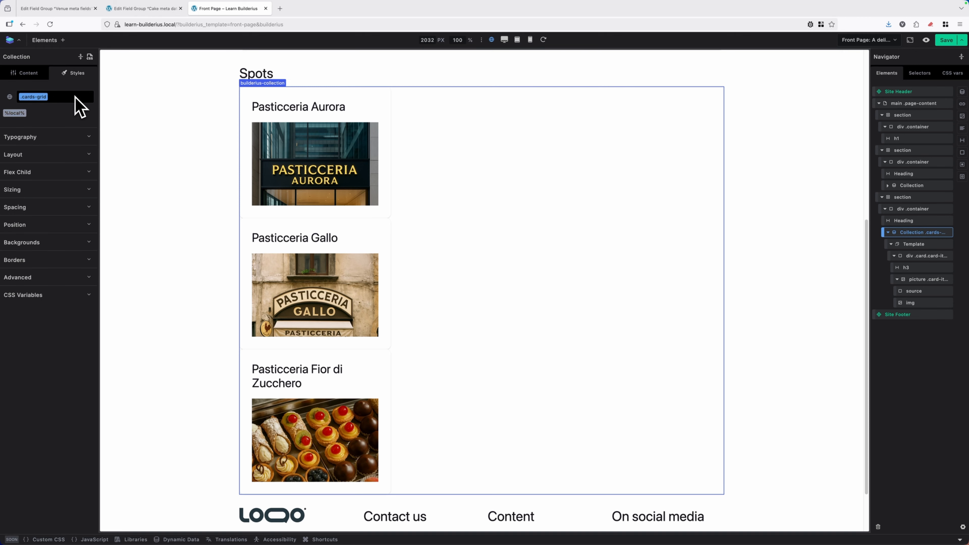
- Give the cards-grid class a flex layout in row direction with wrapping
left_click(42, 154)
left_click(21, 185)
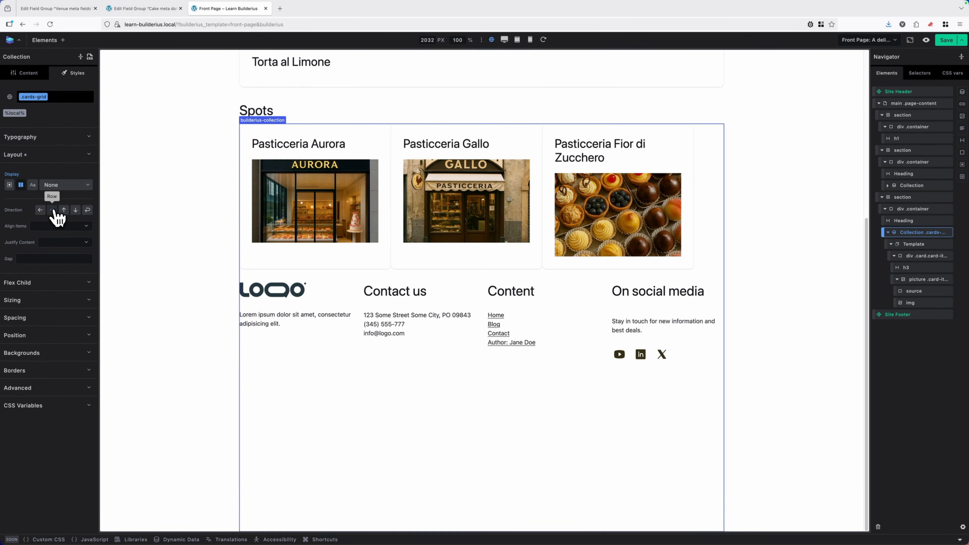
left_click(87, 210)
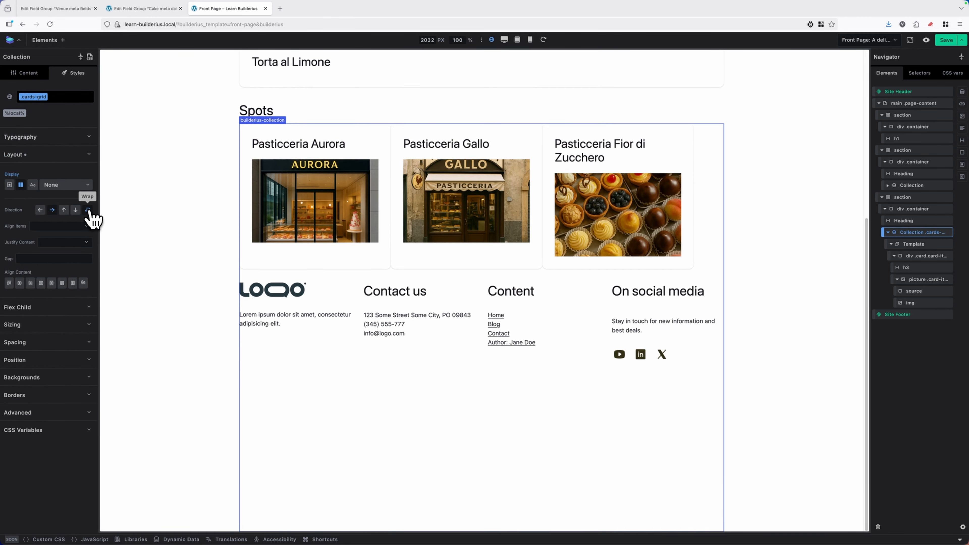
- Set the cards-grid class's gap to the --spacing--lg variable and return to the Collection's content settings
left_click(47, 258)
right_click(47, 258)
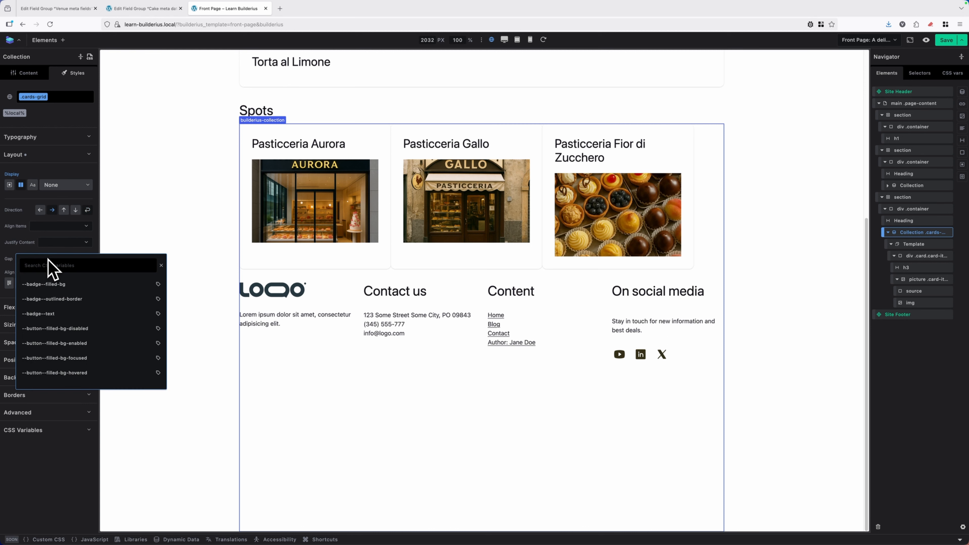
type("spaci")
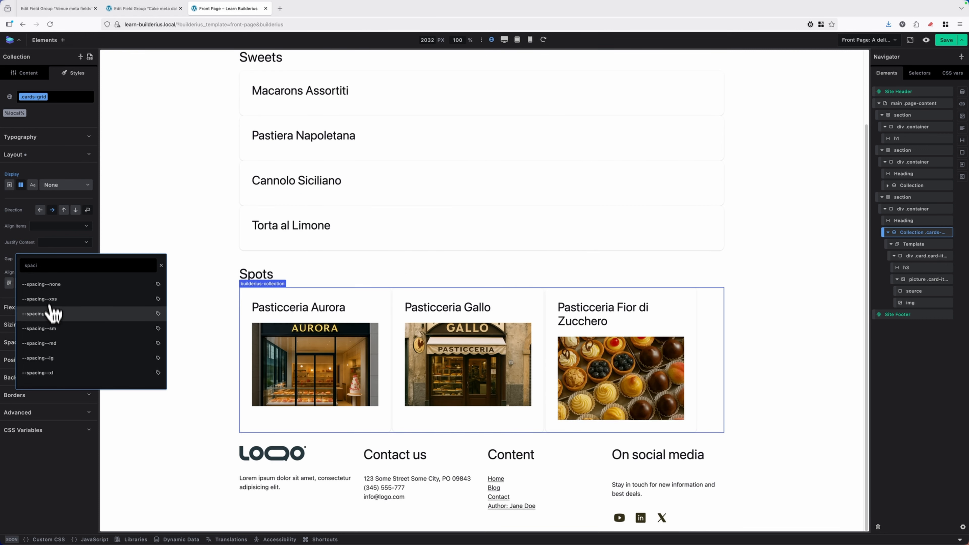
left_click(61, 362)
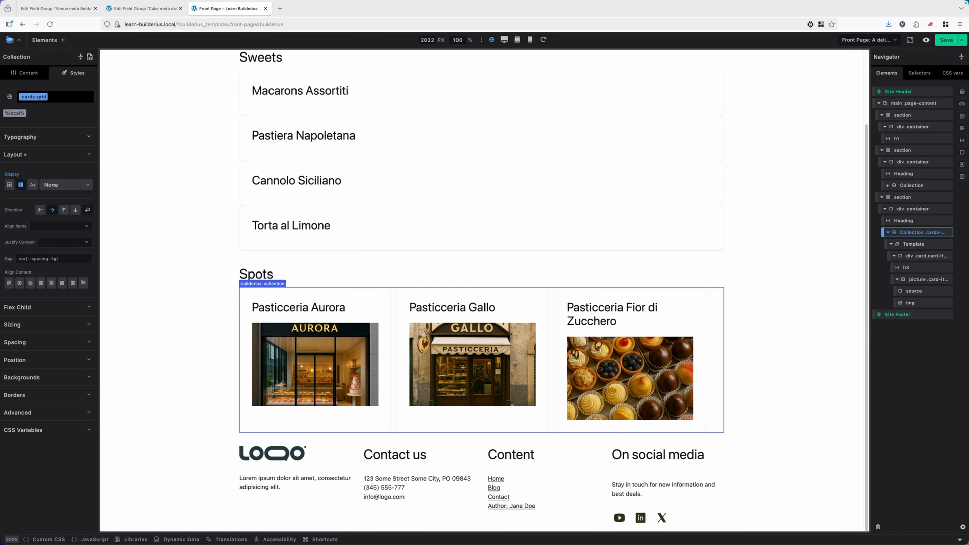
left_click(69, 155)
left_click(37, 74)
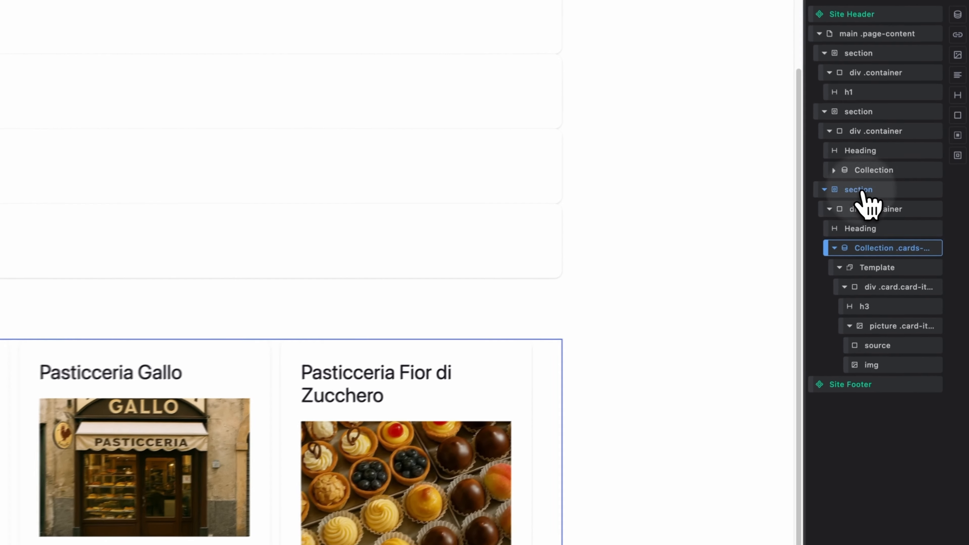
- Create a component named Homepage Posts Grid from the Spots section and open it for editing
left_click(902, 197)
right_click(856, 190)
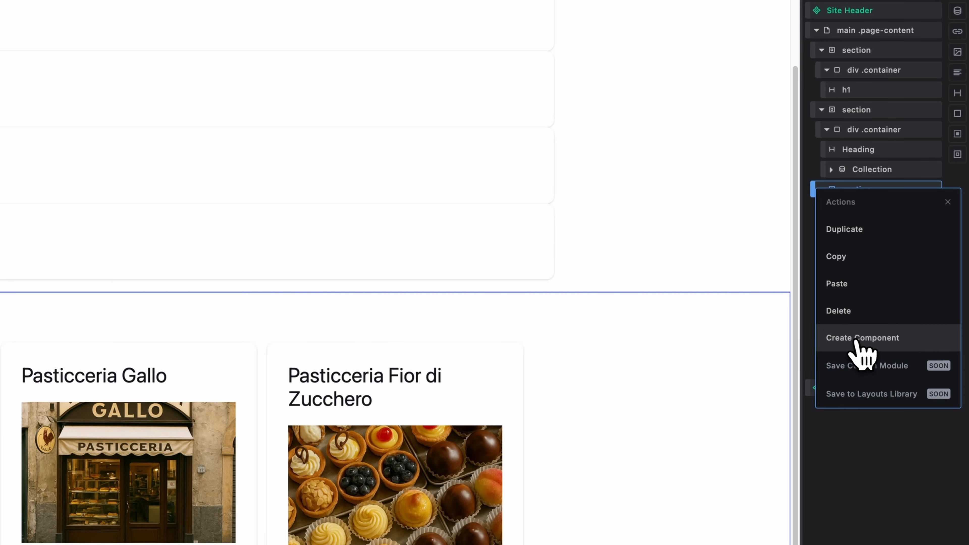
left_click(864, 340)
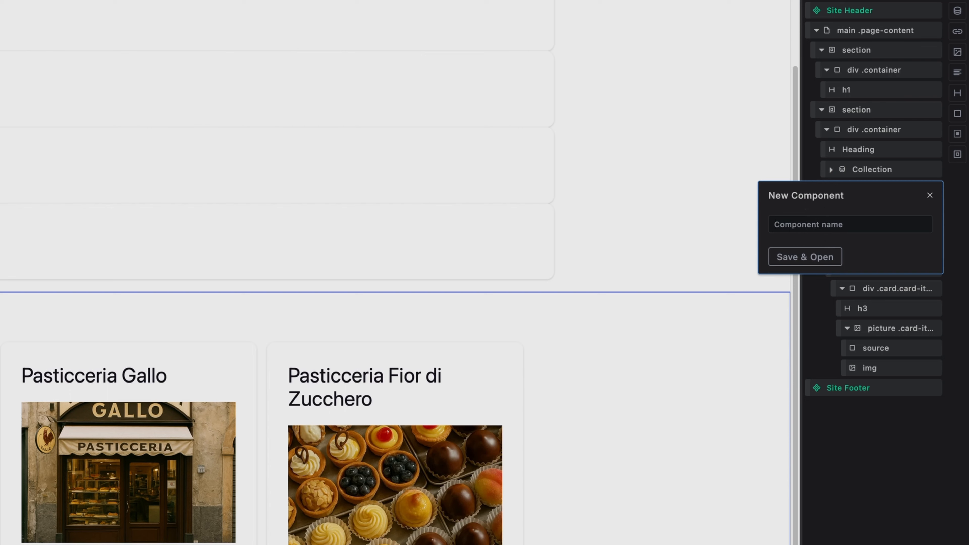
type("Homepage Posts Grid")
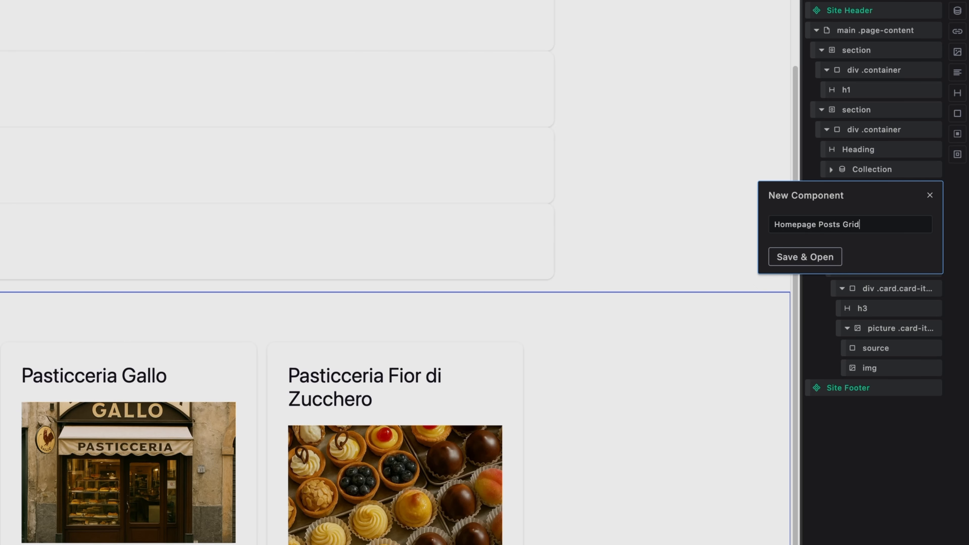
left_click(799, 262)
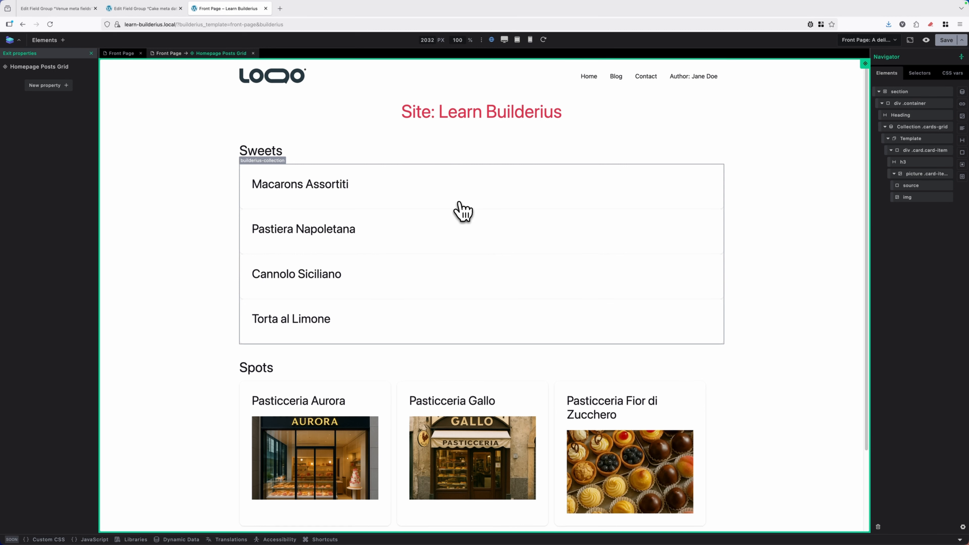
- Add two properties labelled Heading and Posts data to the Homepage Posts Grid component
scroll(458, 210, "down", 3)
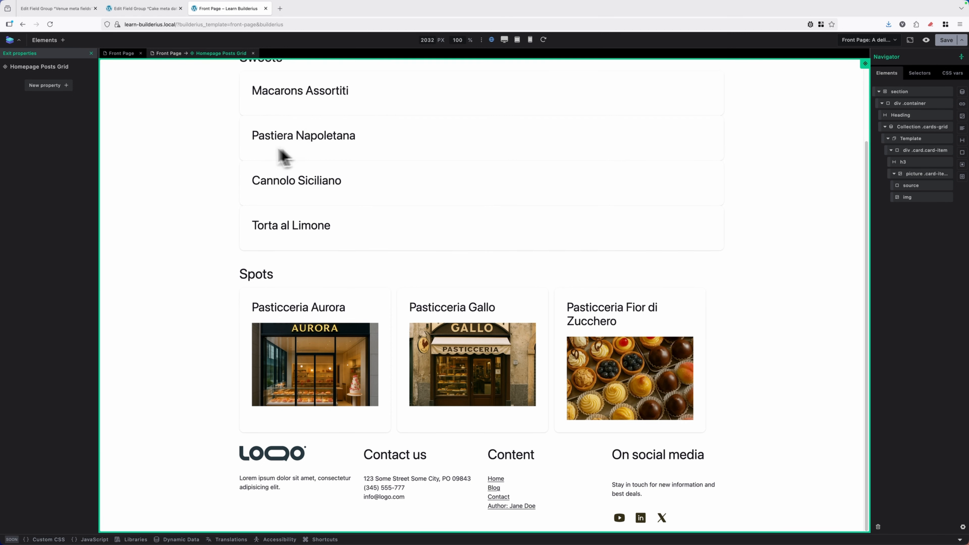
left_click(261, 274)
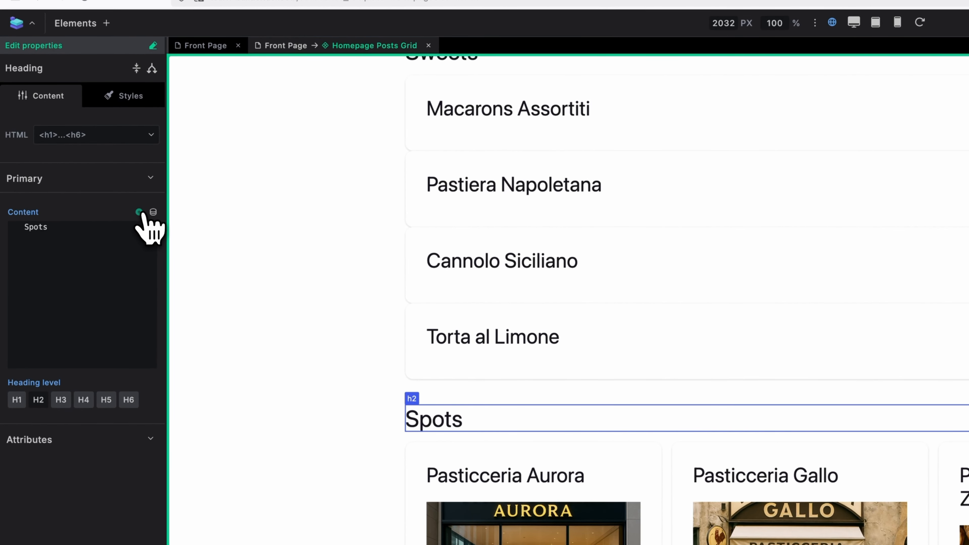
left_click(139, 212)
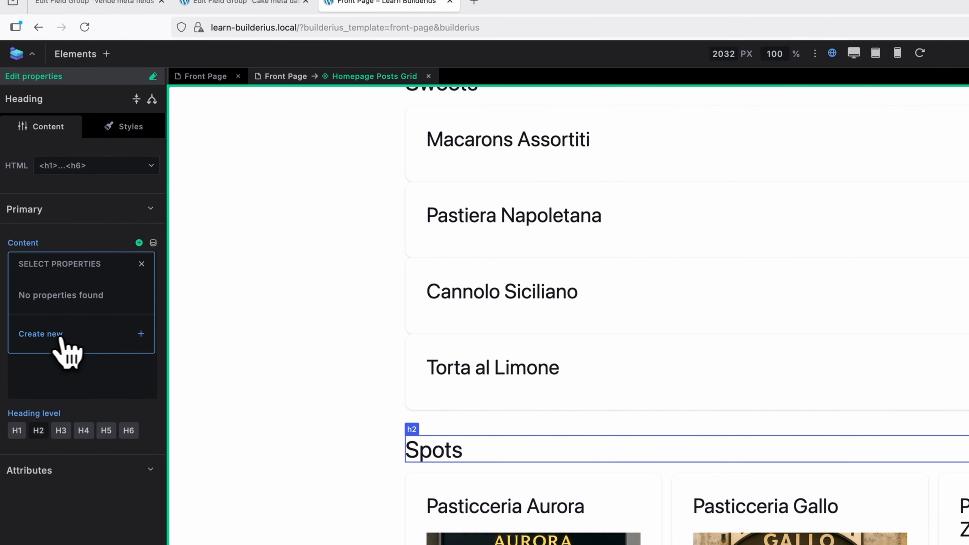
left_click(55, 336)
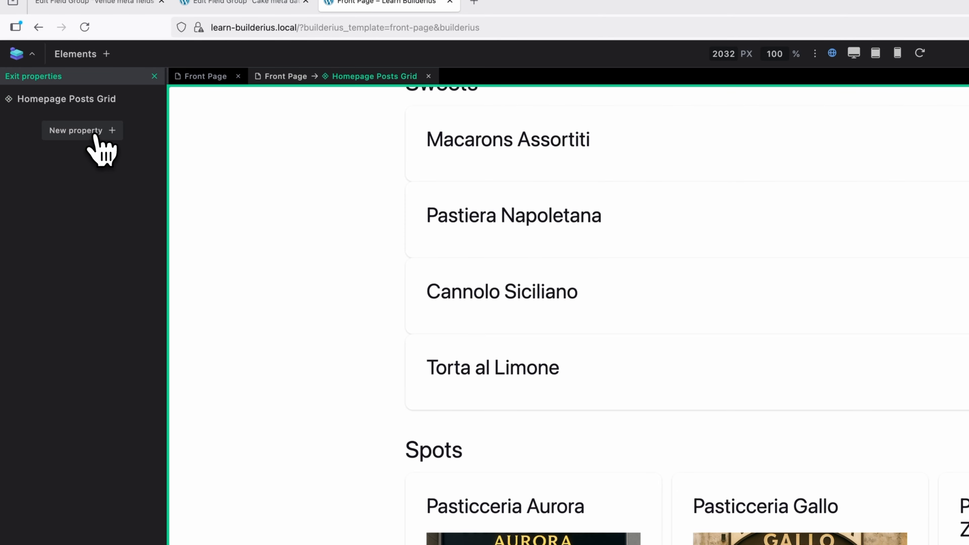
left_click(81, 131)
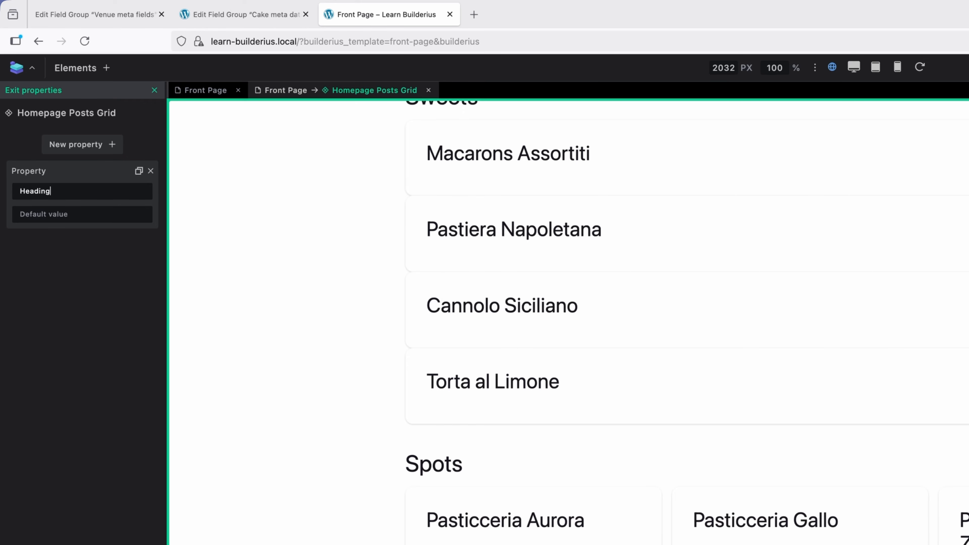
left_click(89, 145)
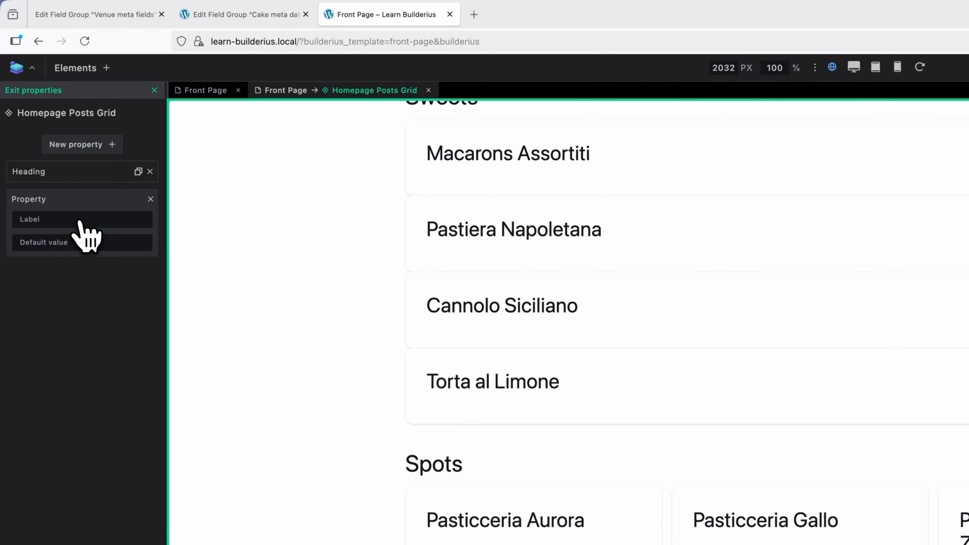
type("Posts data")
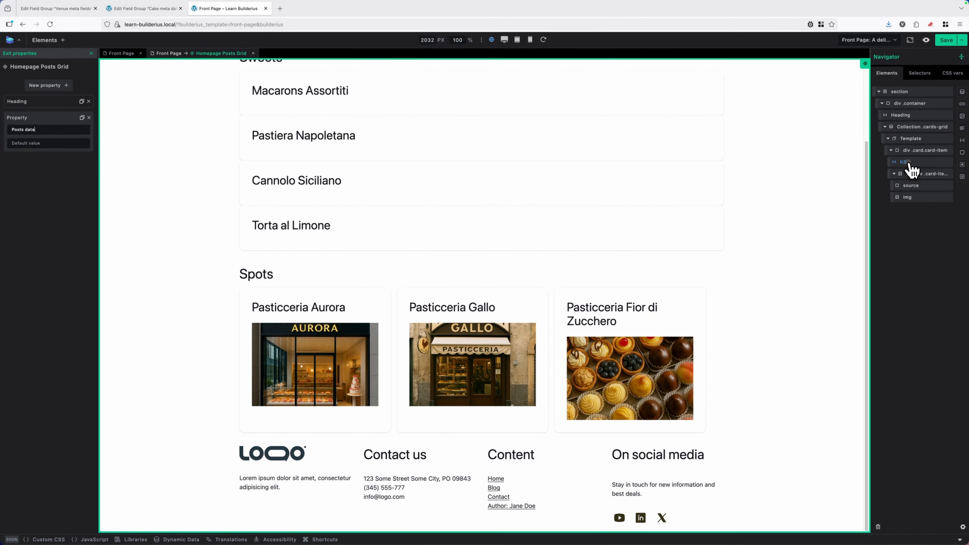
- Bind the content of the component's Spots heading element to the Heading property
left_click(910, 163)
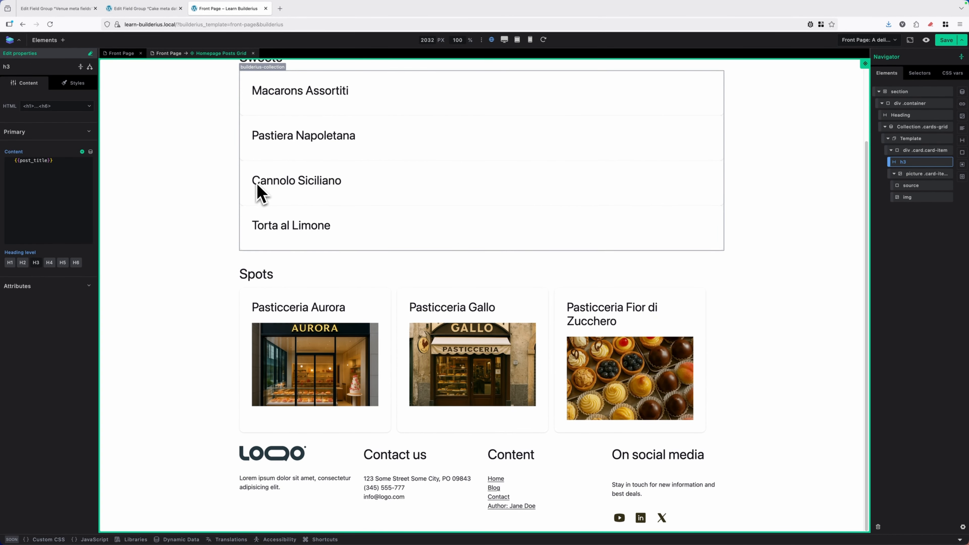
left_click(904, 116)
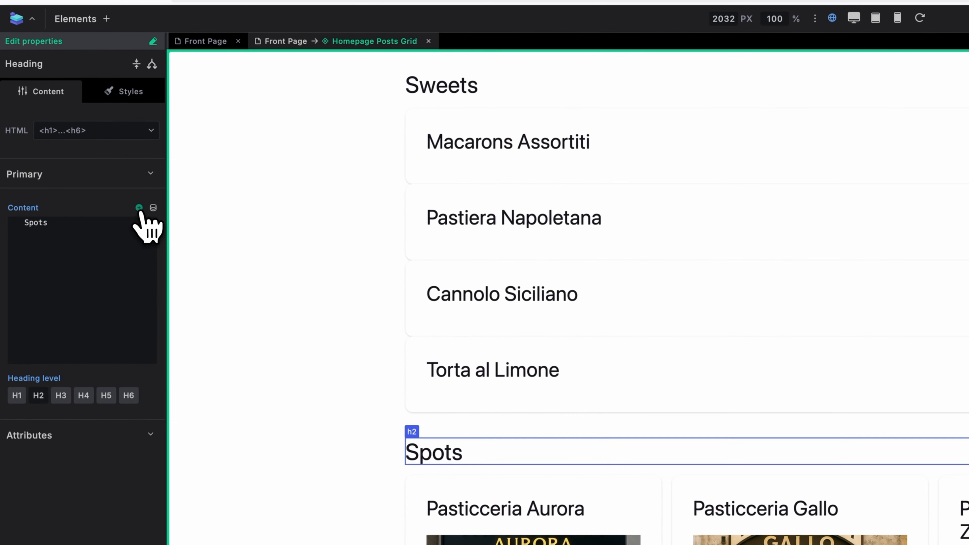
left_click(139, 208)
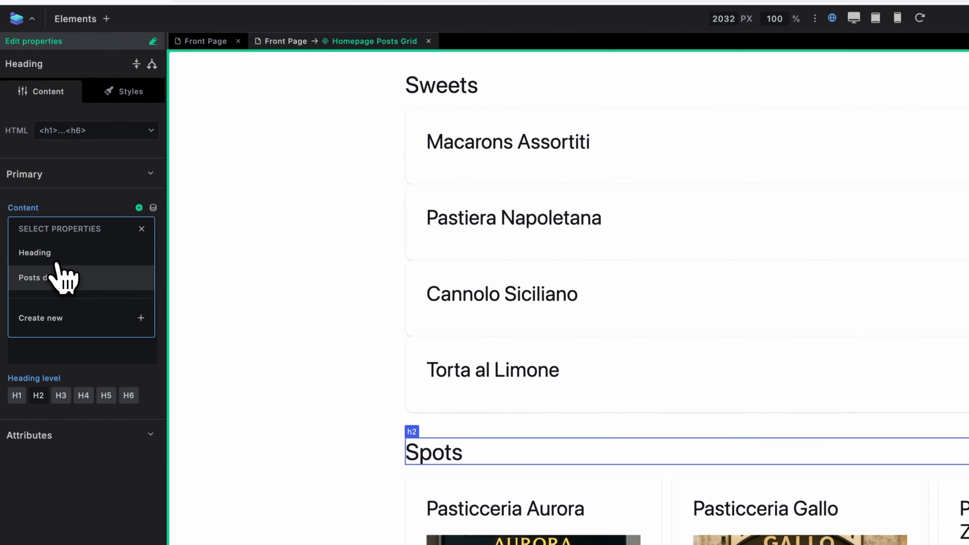
left_click(38, 254)
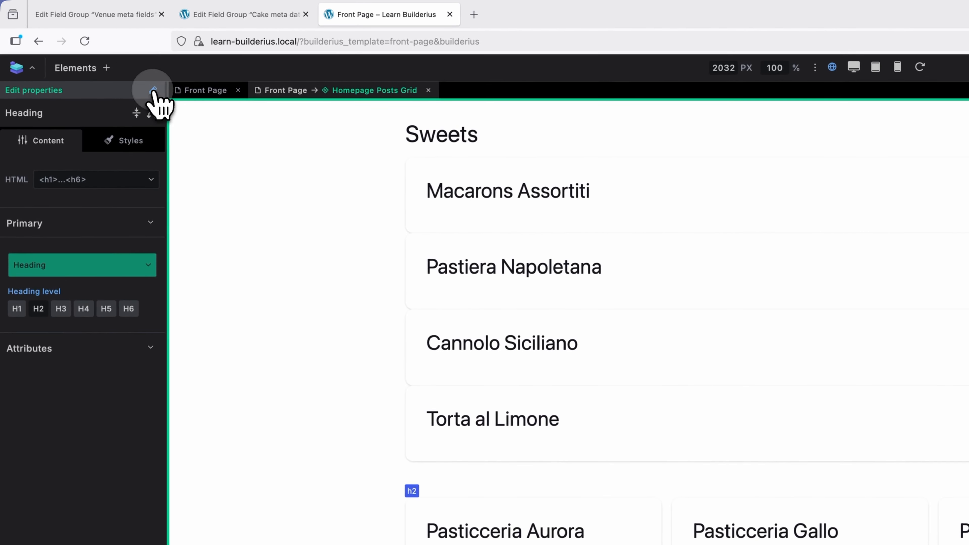
- Set the default value of the component's Heading property to Test heading
left_click(153, 90)
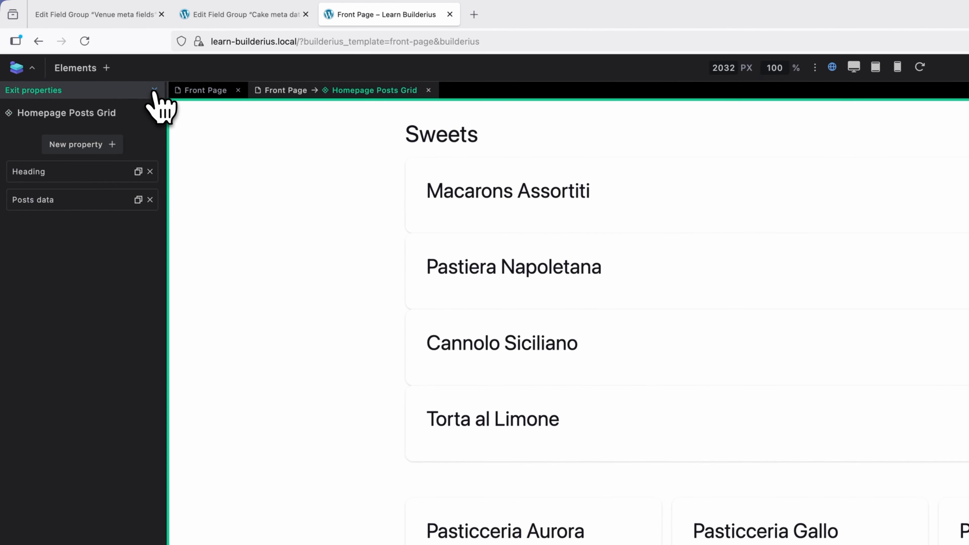
left_click(38, 172)
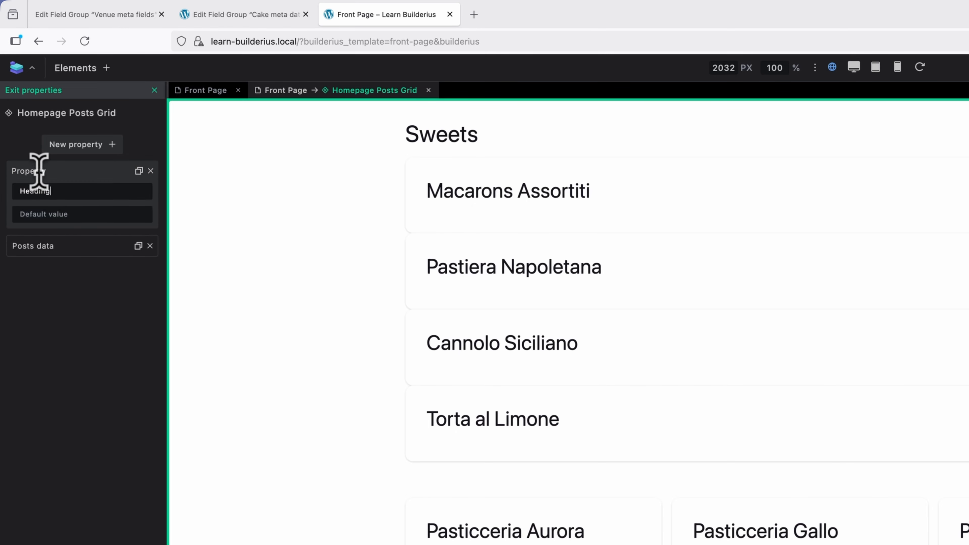
left_click(68, 215)
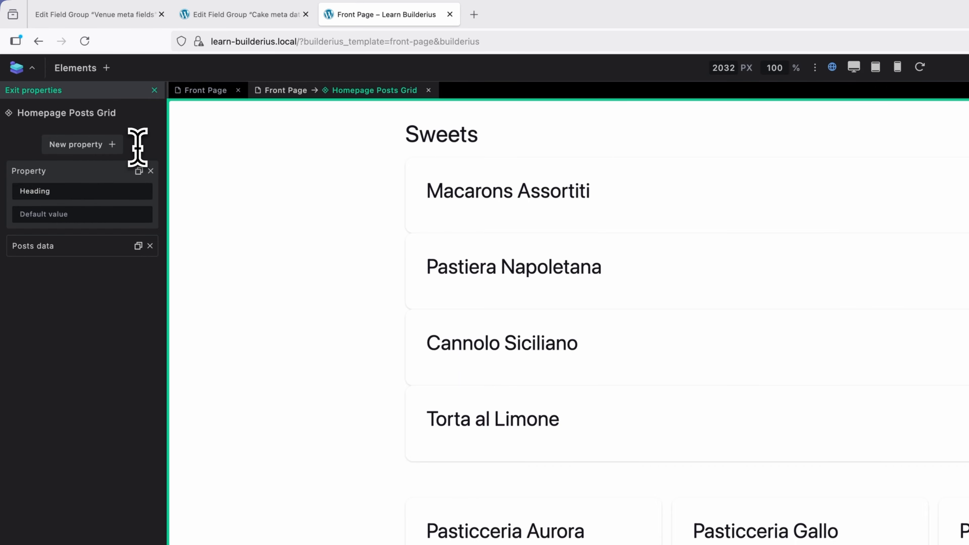
type("Test heading")
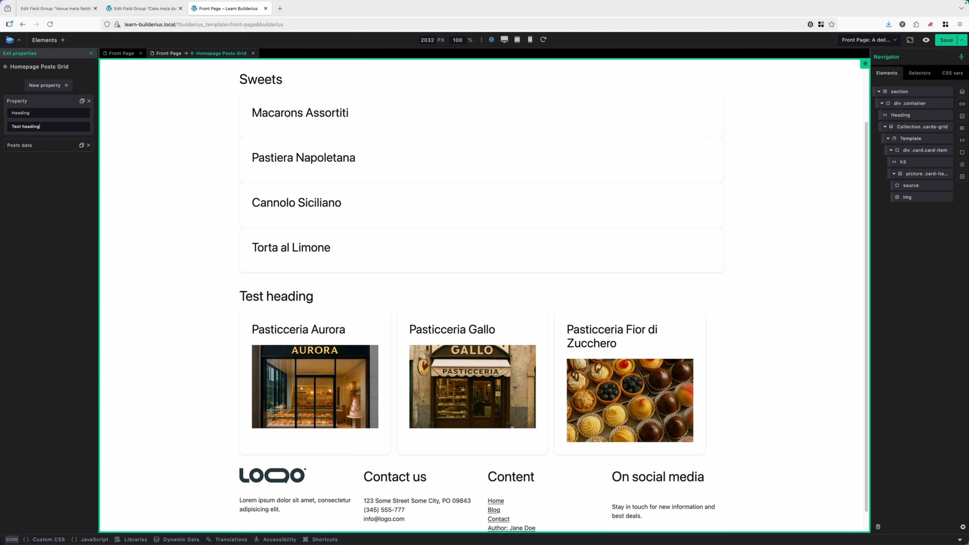
- Bind the data source of the cards-grid Collection to the Posts data property
left_click(905, 129)
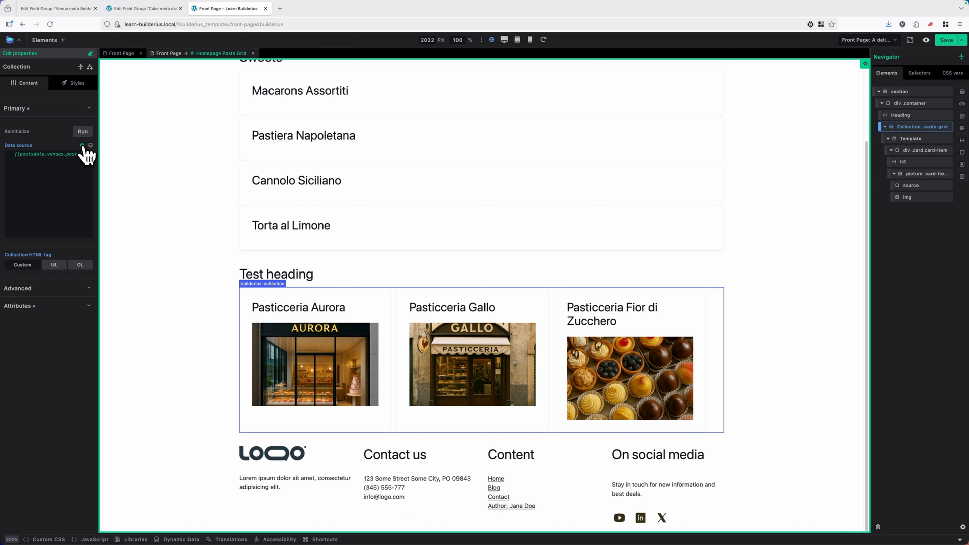
left_click(86, 154)
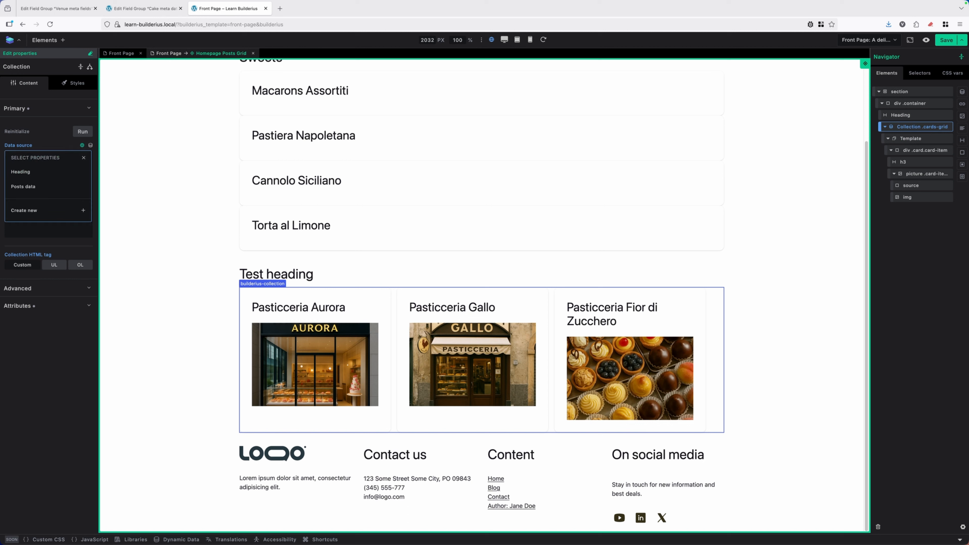
left_click(32, 188)
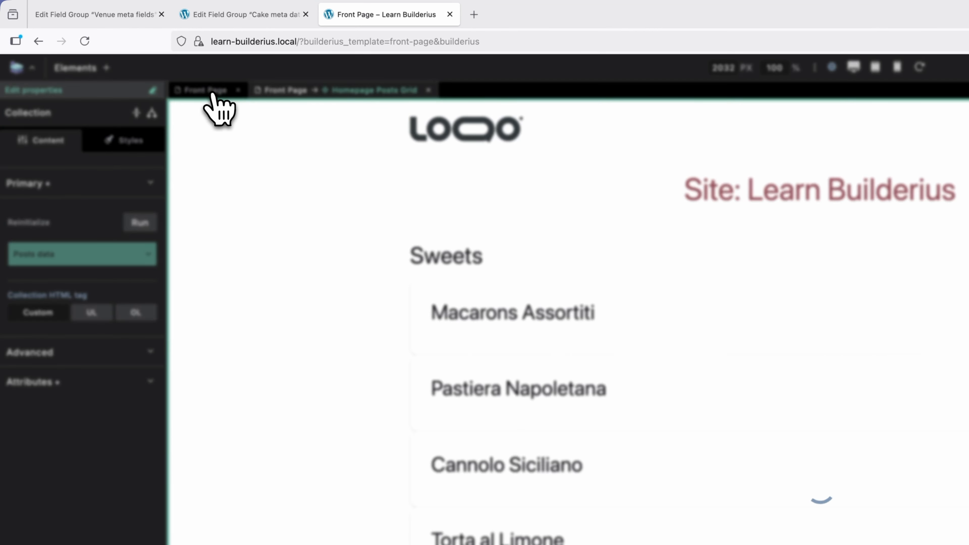
- Return to the Front Page template and rename the Homepage Posts Grid instance as Spots
left_click(211, 92)
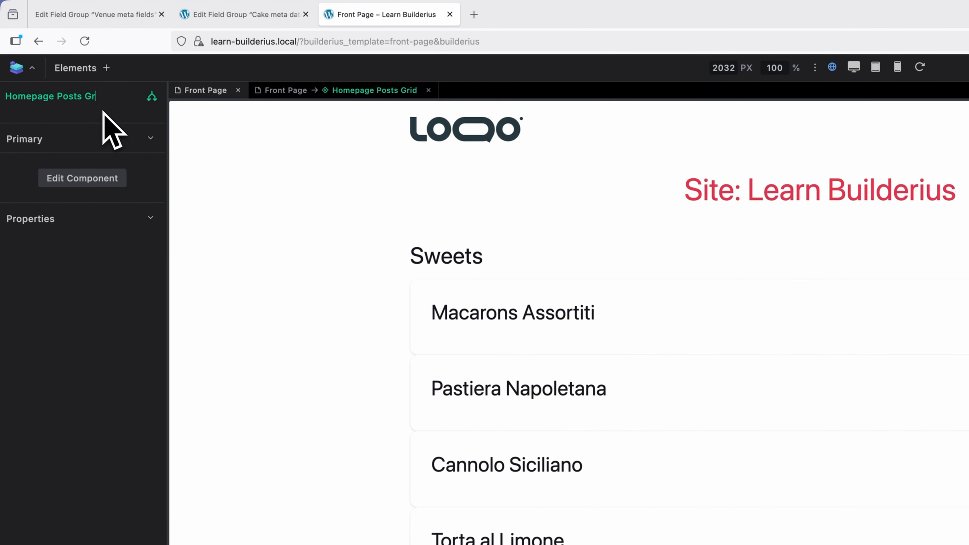
key("BackSpace")
key("BackSpace")
key("BackSpace")
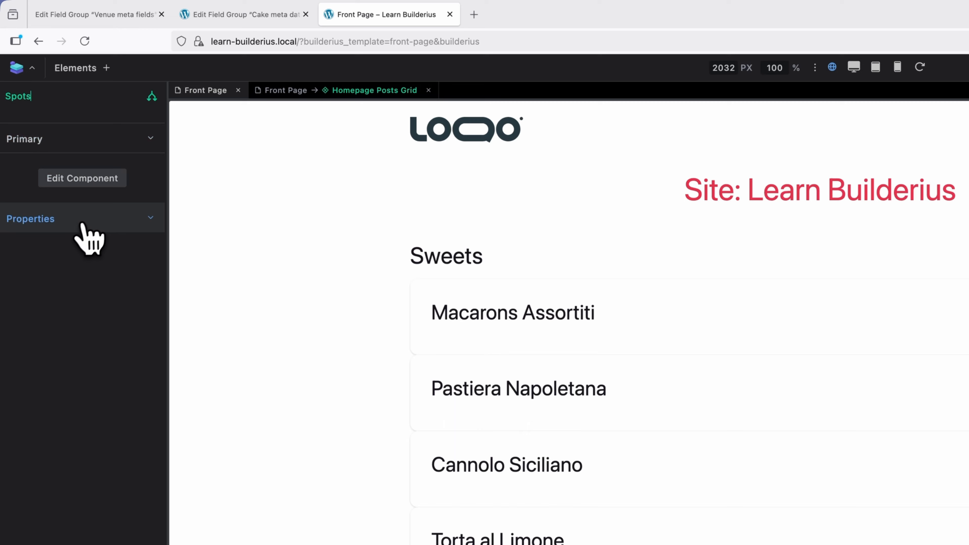
- Set the Heading property of the Spots component instance to Spots
left_click(47, 219)
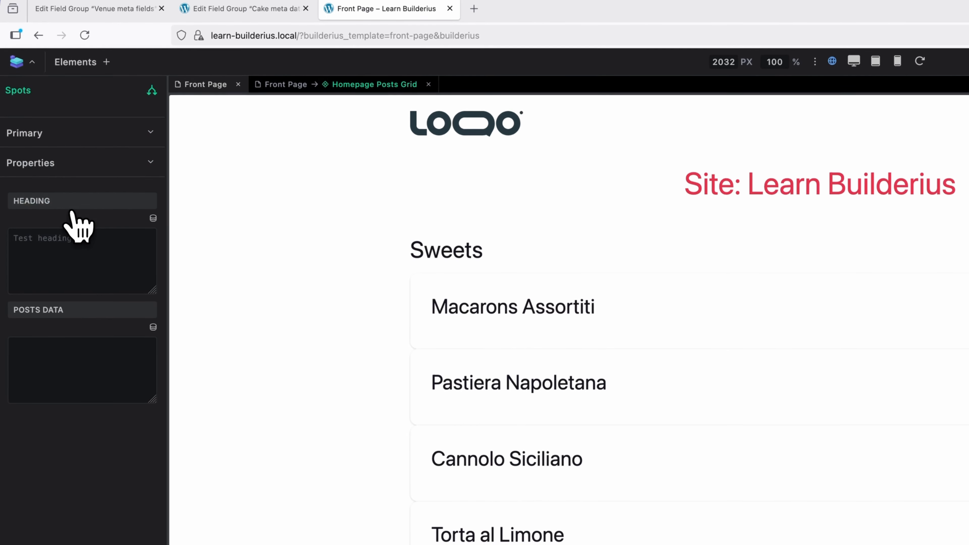
left_click(85, 250)
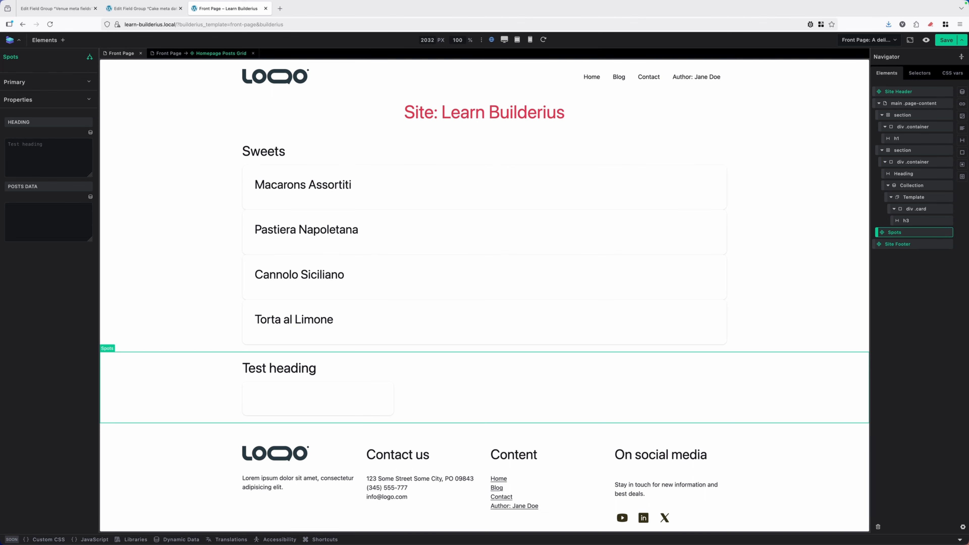
type("pots")
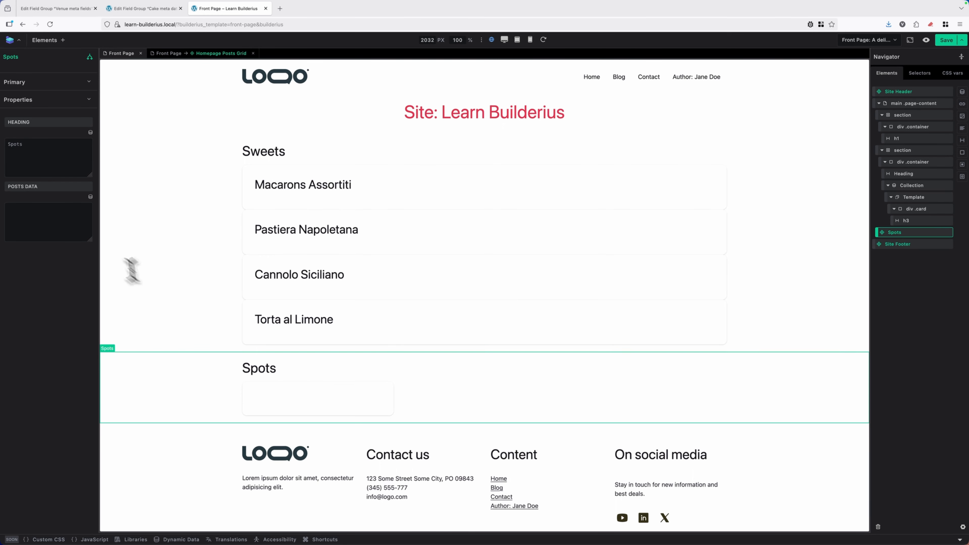
- Set the Spots instance's Posts data property to the venues posts dynamic tag, [[postsdata.venues.posts]]
left_click(50, 211)
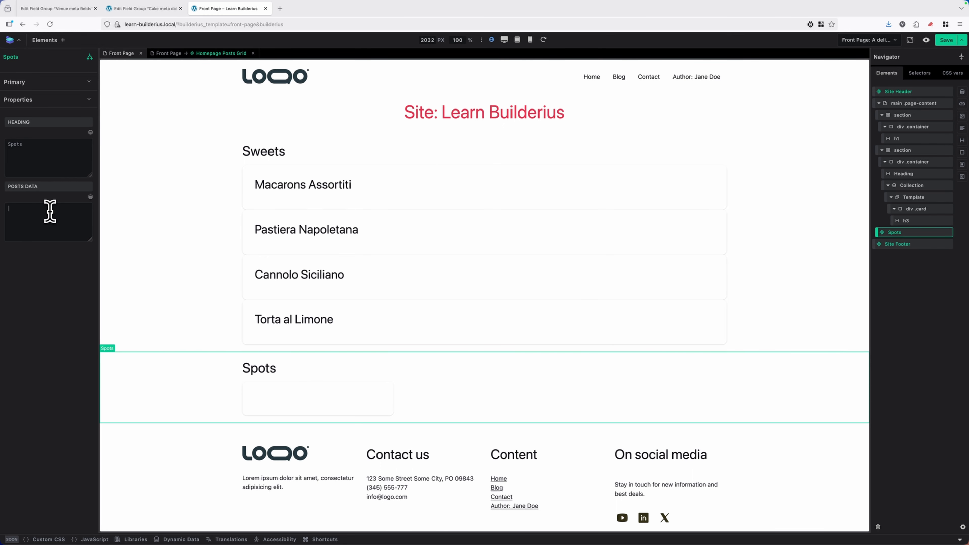
left_click(91, 198)
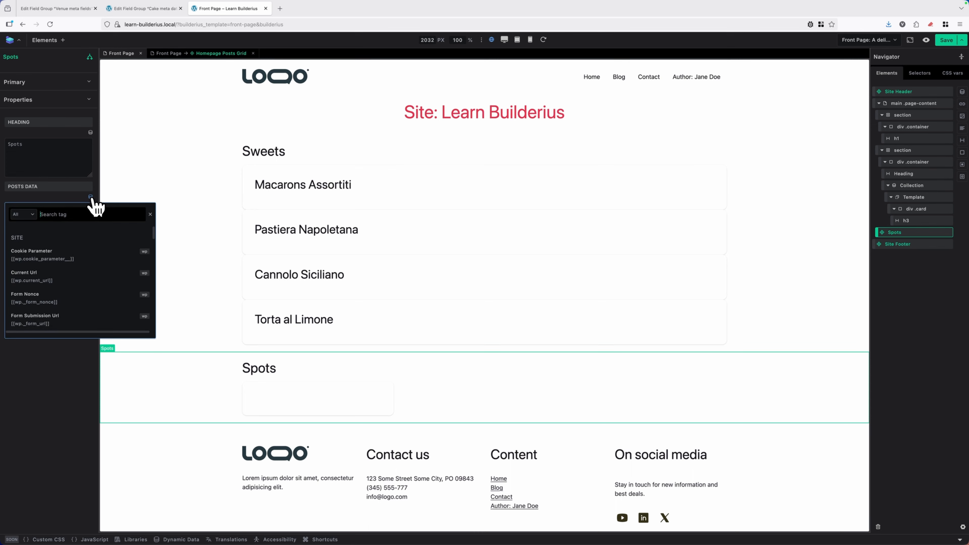
type("venu")
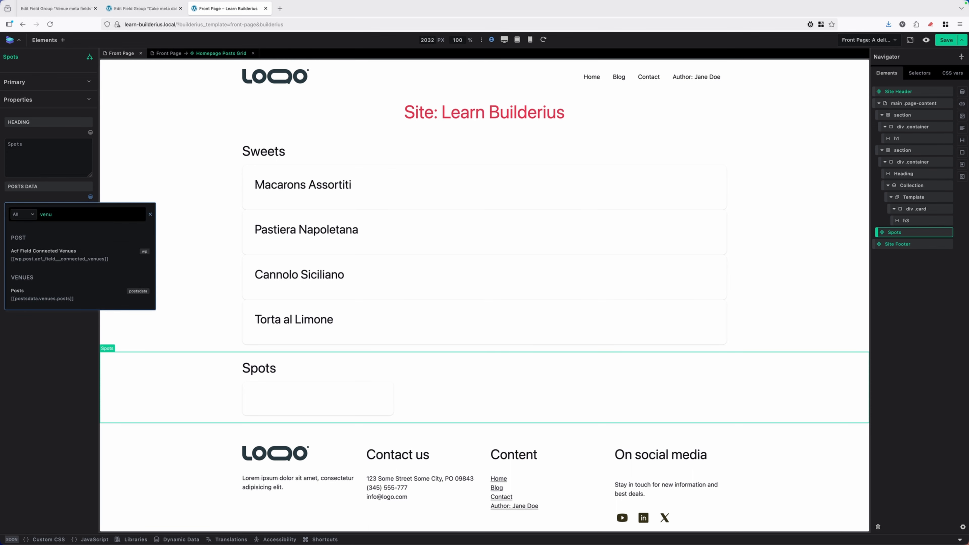
left_click(38, 294)
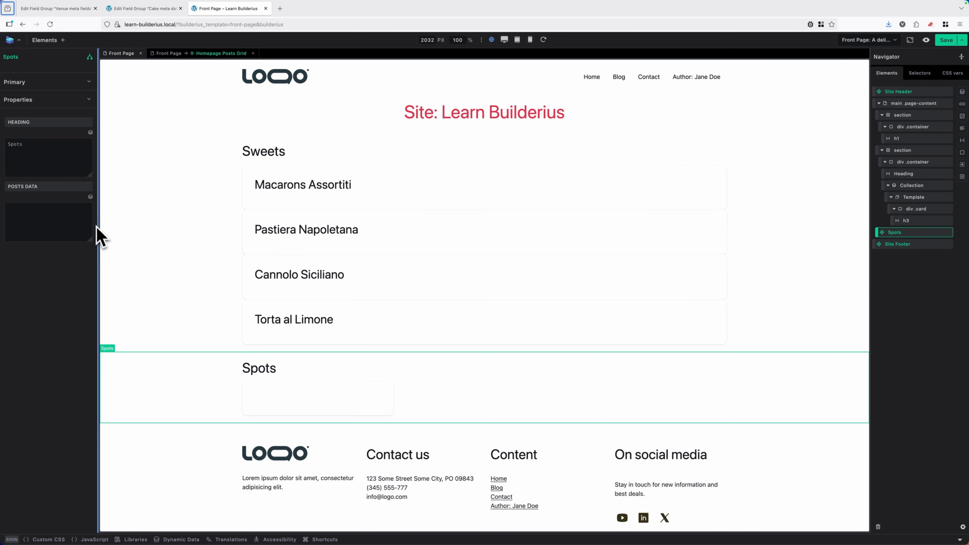
left_click(91, 197)
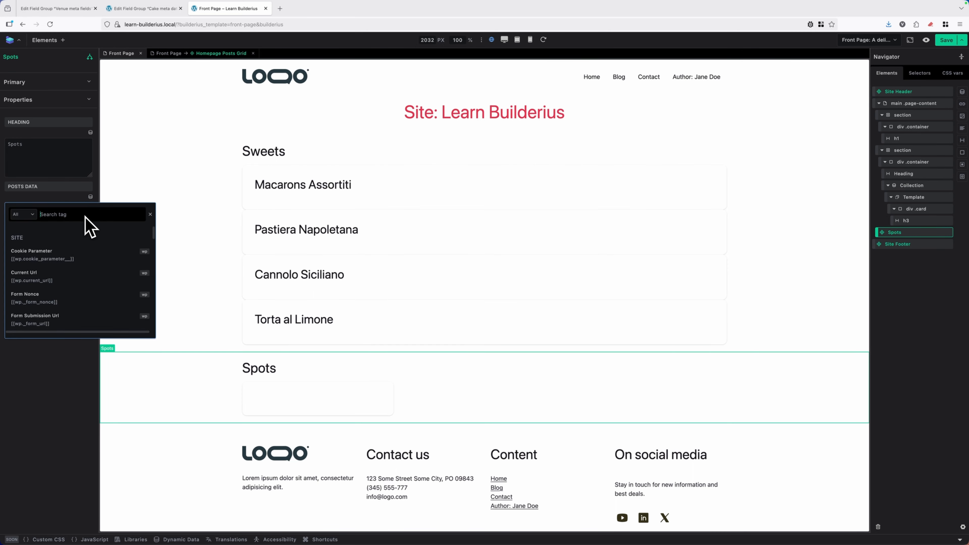
type("venu")
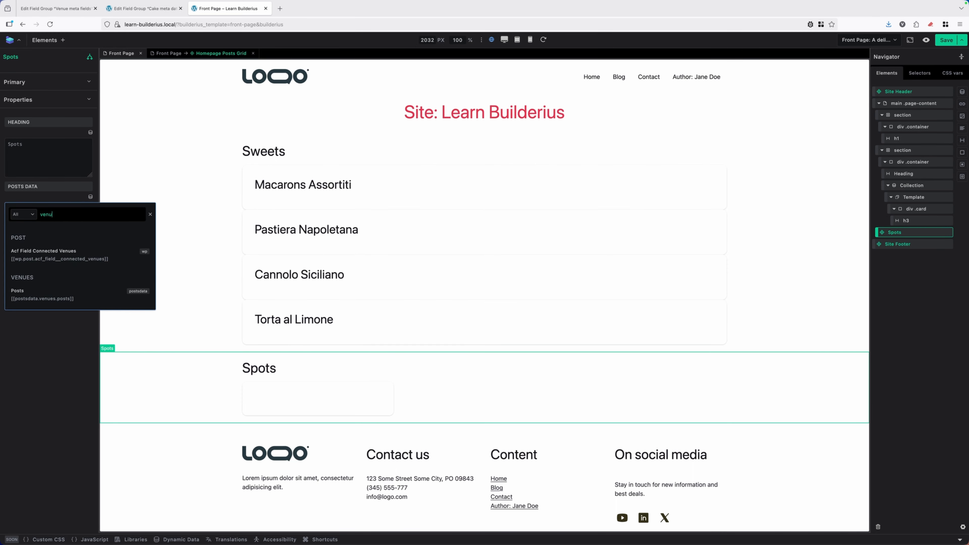
left_click(66, 295)
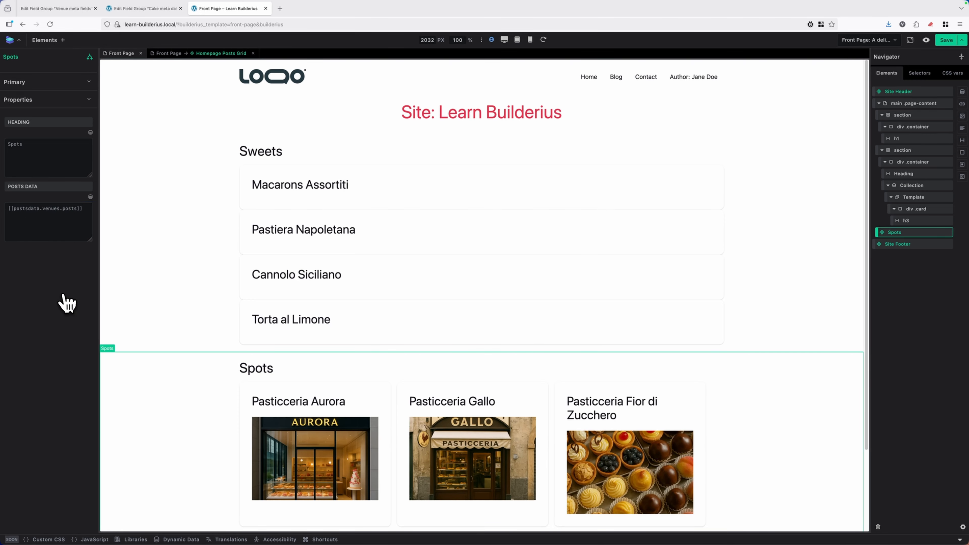
- Duplicate the Spots component instance and move one copy directly above the Sweets section
scroll(477, 328, "down", 3)
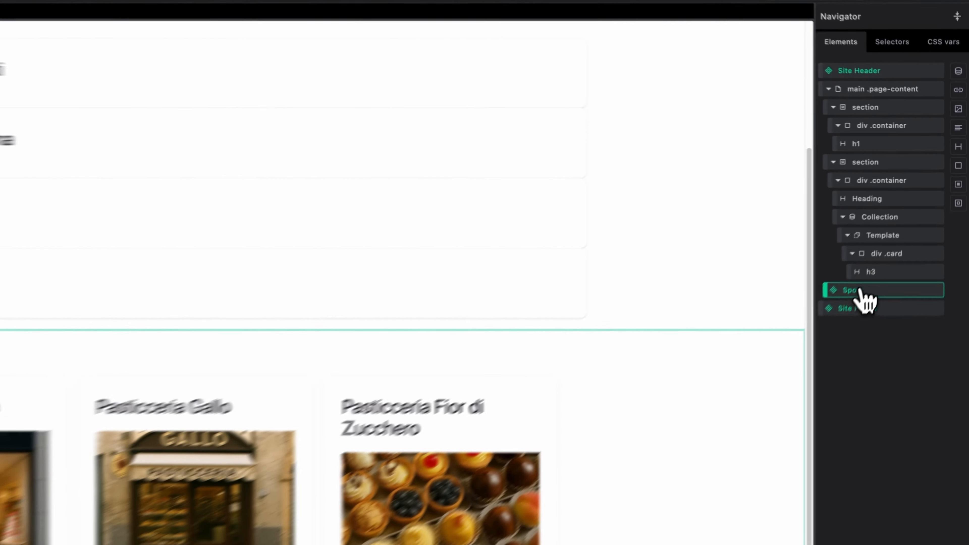
right_click(861, 294)
left_click(863, 323)
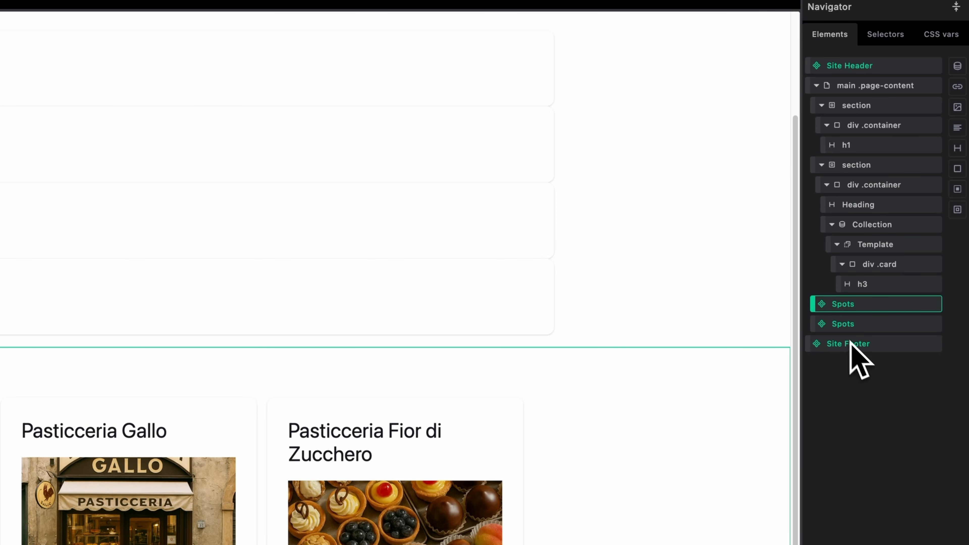
left_click_drag(816, 322, 804, 157)
- Delete the original Sweets section and select the upper Spots component instance
left_click(858, 183)
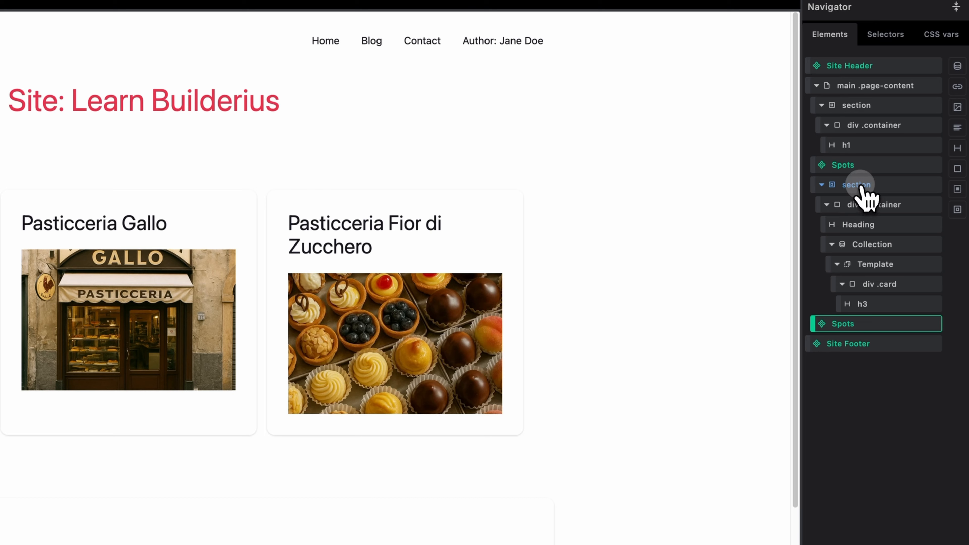
right_click(861, 187)
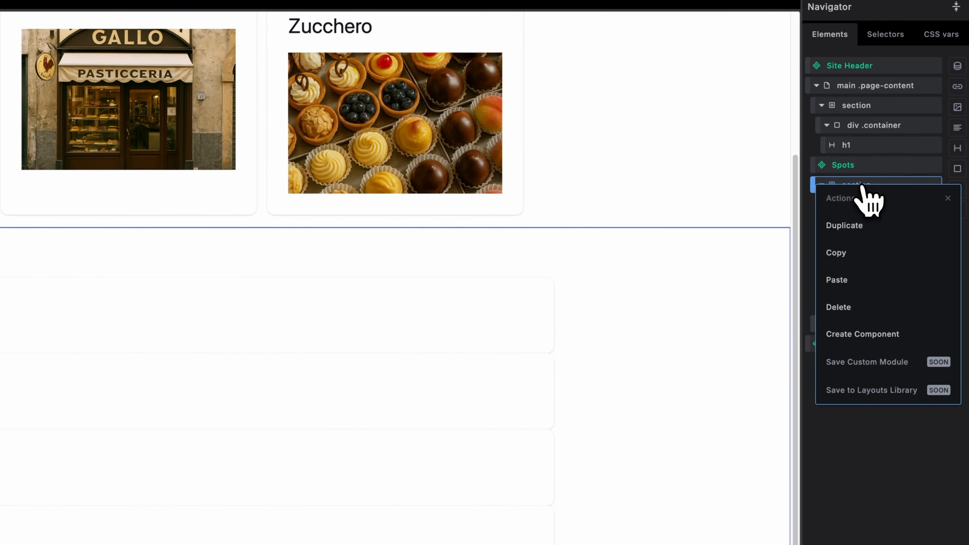
left_click(856, 308)
left_click(846, 171)
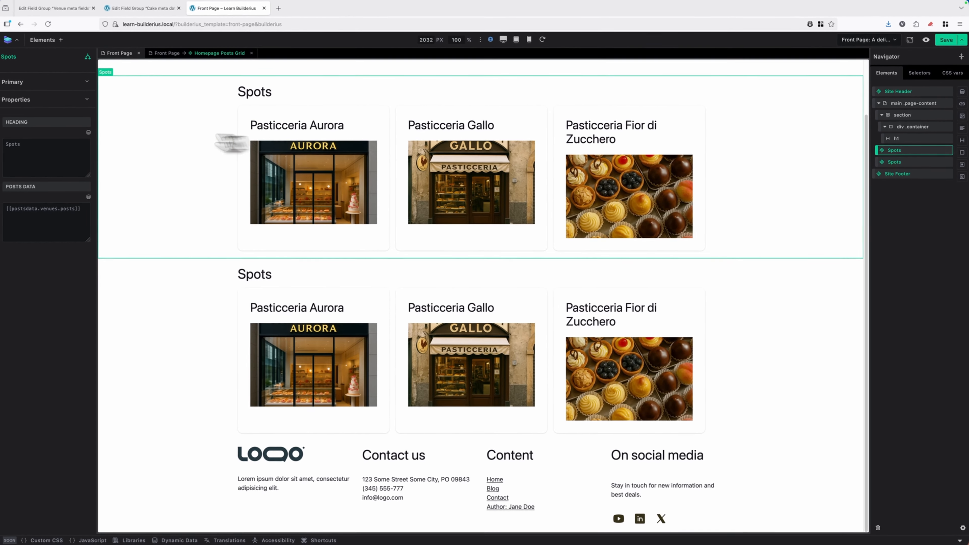
- Rename the upper Spots component instance as Sweets and set its Heading property to Sweets
left_click(17, 57)
key("BackSpace")
key("BackSpace")
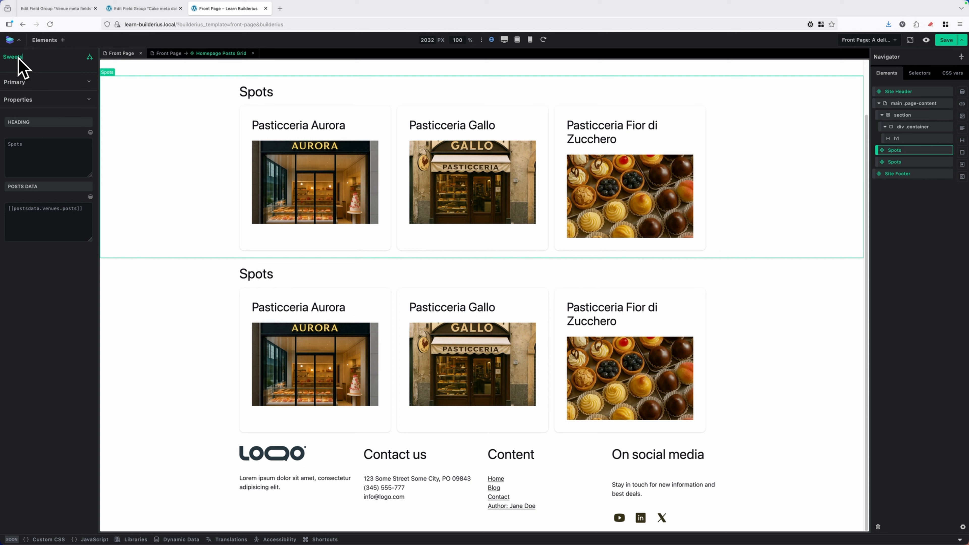
type("weets")
double_click(25, 144)
type("Swe")
- Replace the Sweets instance's Posts data property with the cakes posts dynamic tag, [[postsdata.cakes.posts]]
triple_click(66, 212)
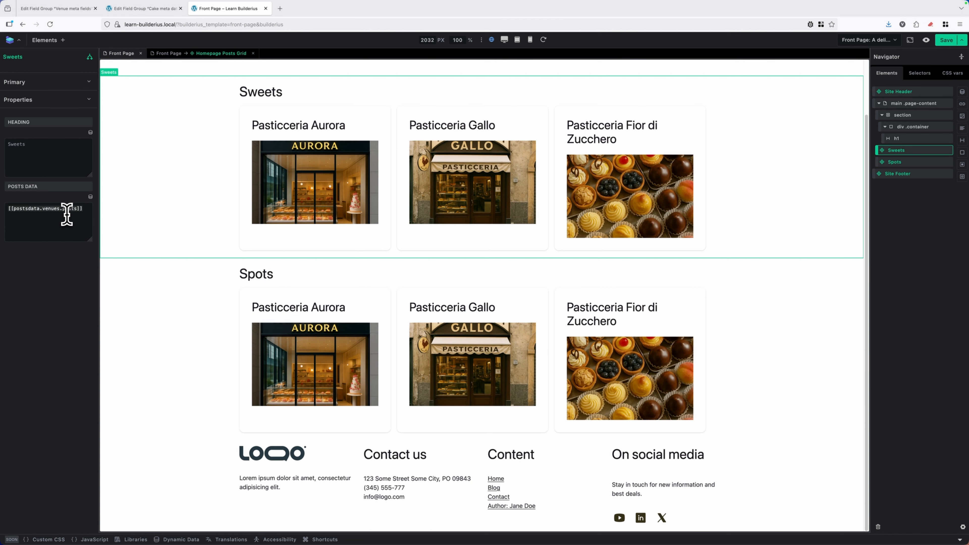
key("BackSpace")
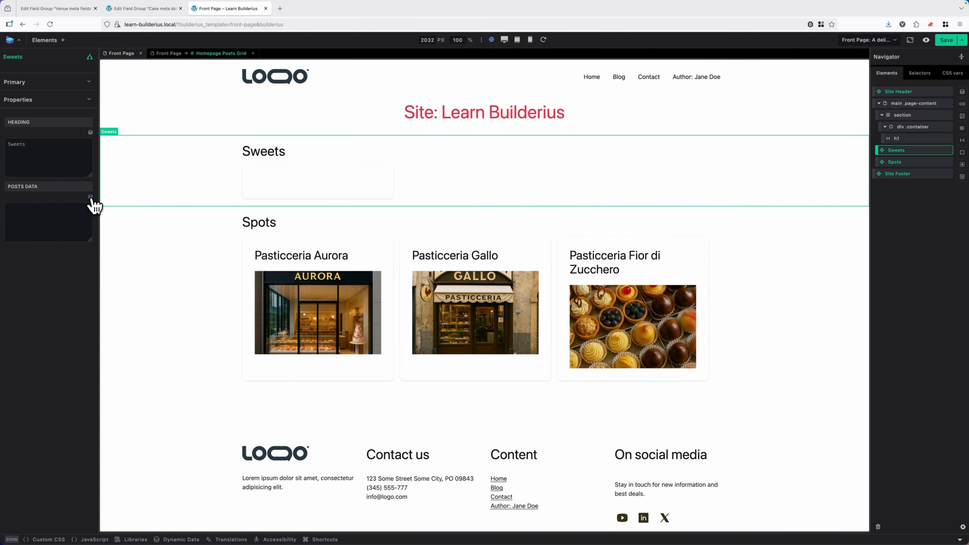
left_click(91, 198)
type("cake")
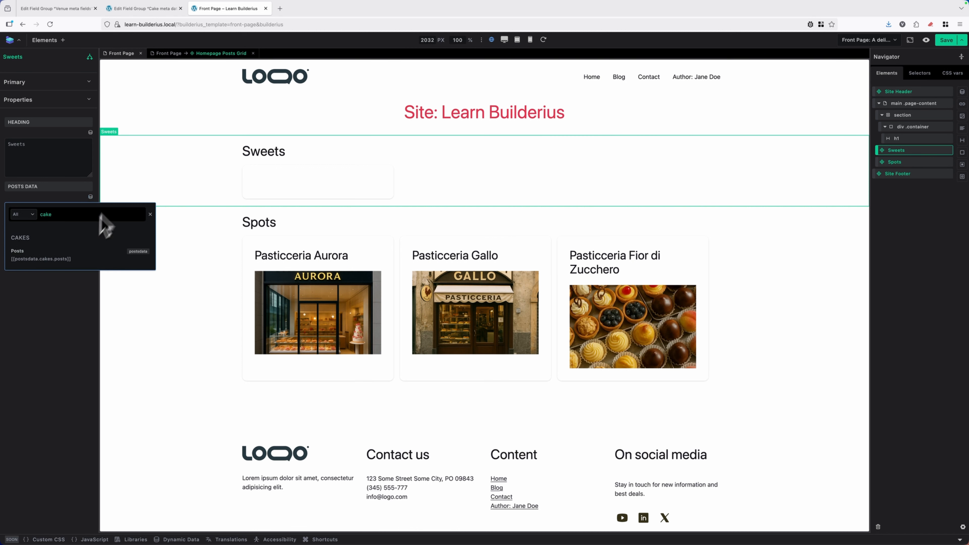
left_click(75, 255)
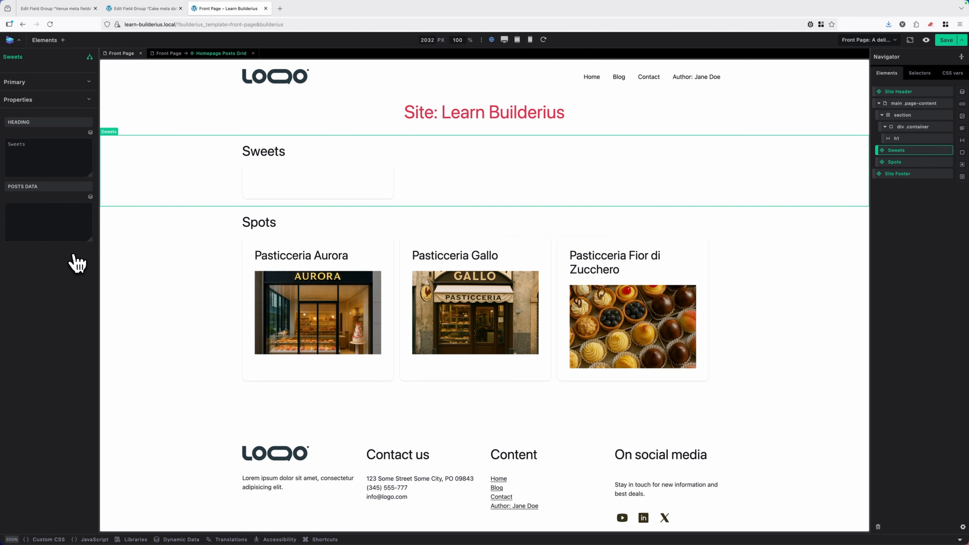
left_click(91, 197)
type("cakes")
left_click(40, 258)
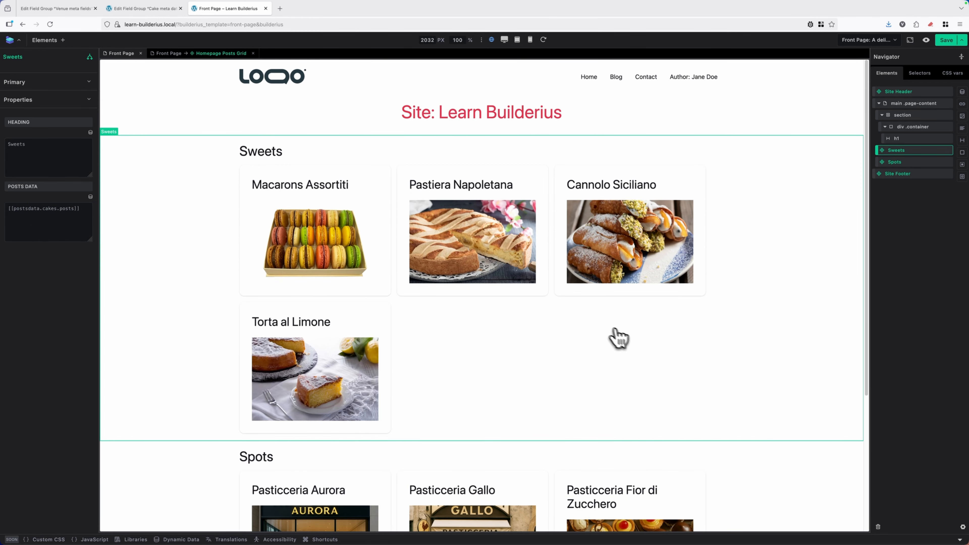
- Select the Spots component instance and open its Homepage Posts Grid component for editing
scroll(723, 335, "down", 1)
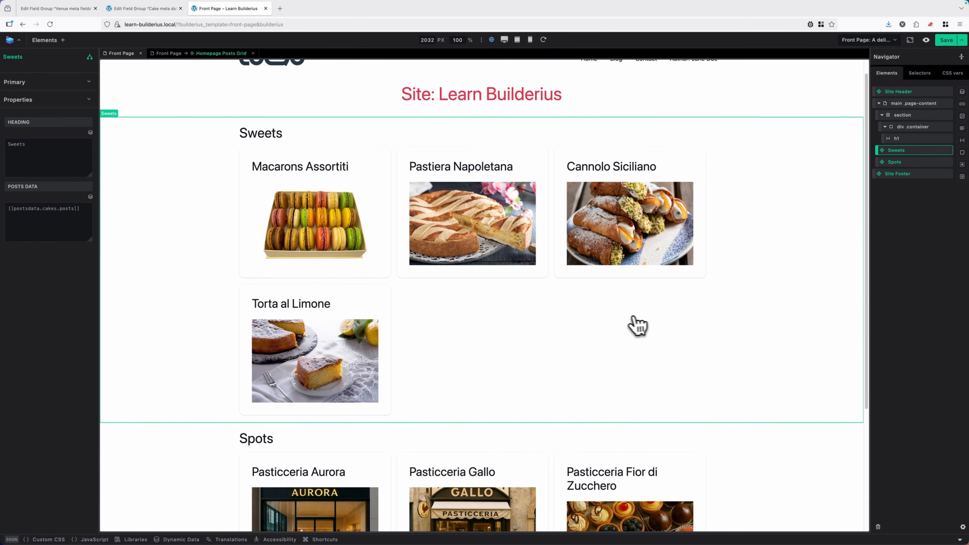
scroll(629, 323, "down", 1)
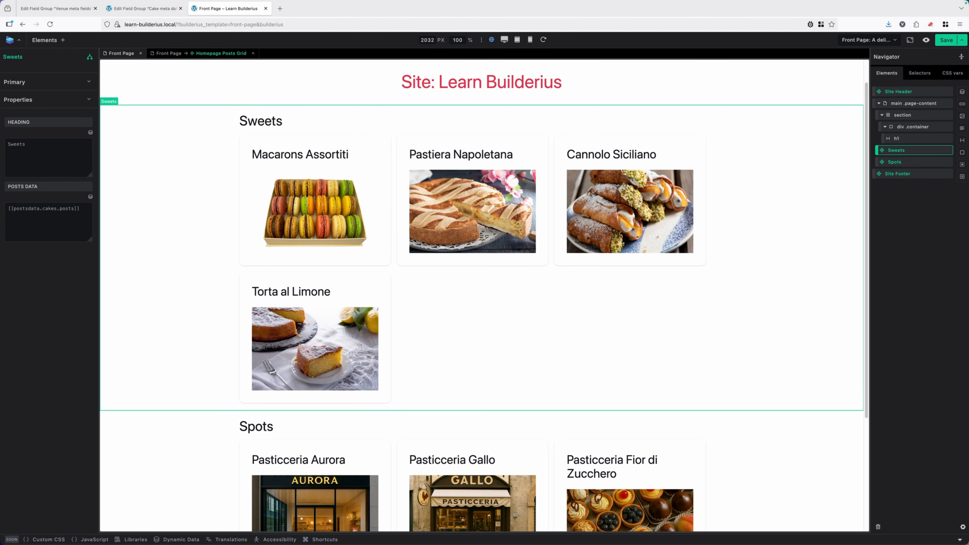
left_click(897, 163)
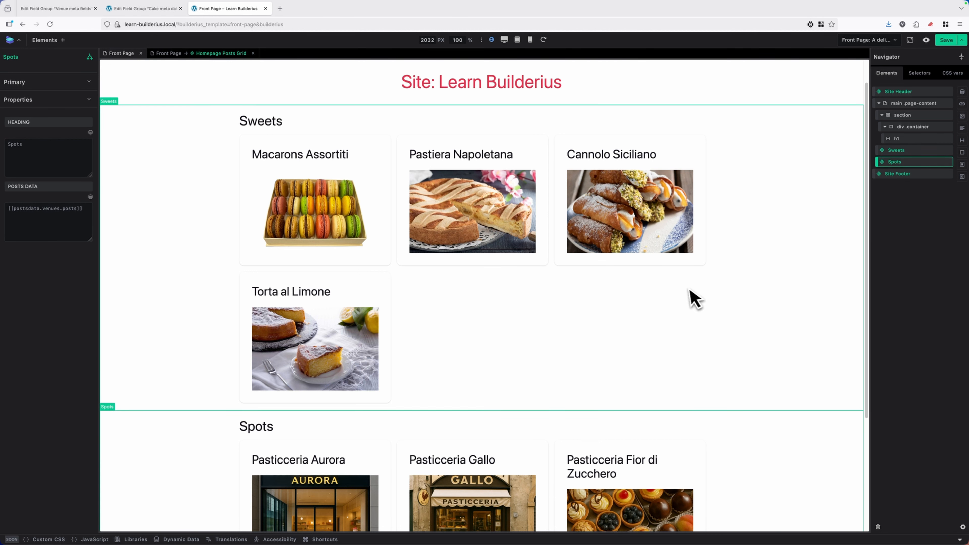
scroll(692, 290, "down", 3)
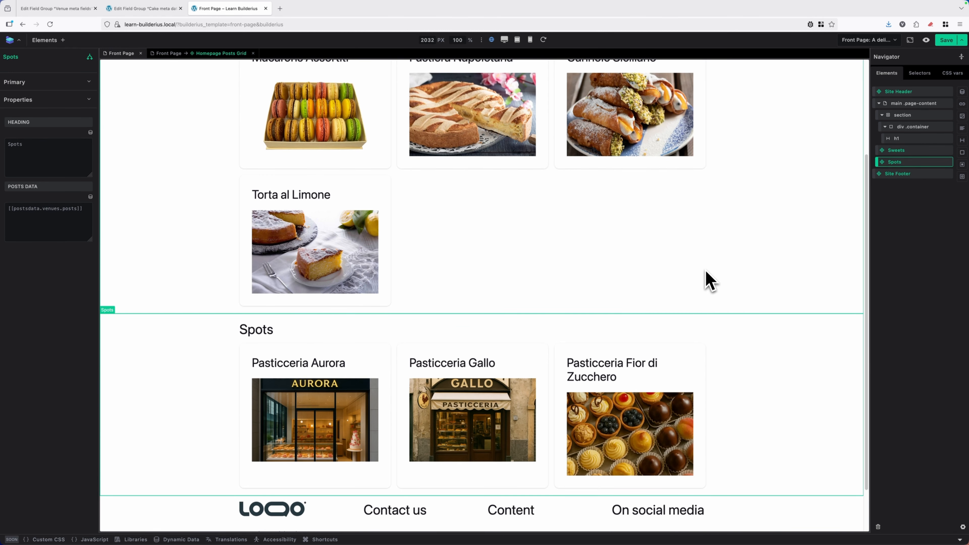
scroll(713, 287, "up", 2)
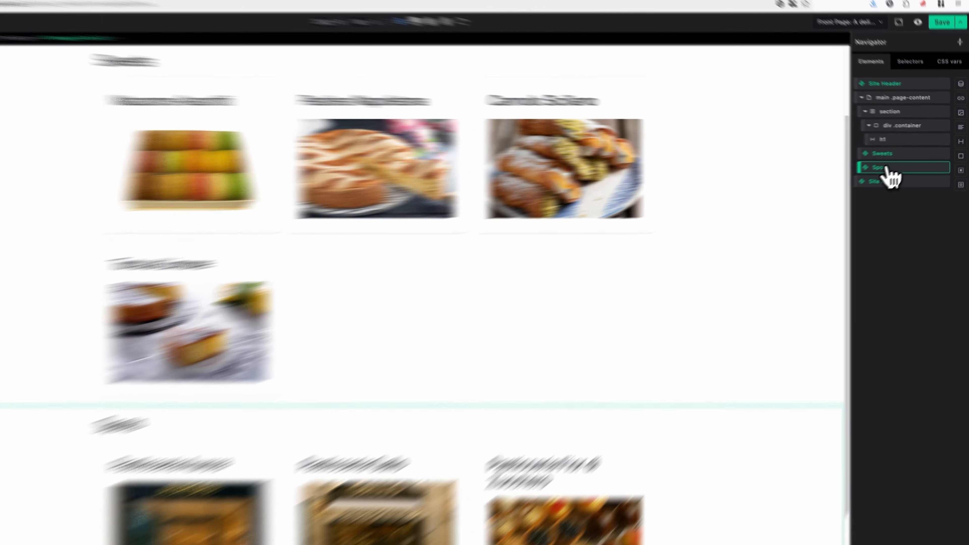
right_click(900, 162)
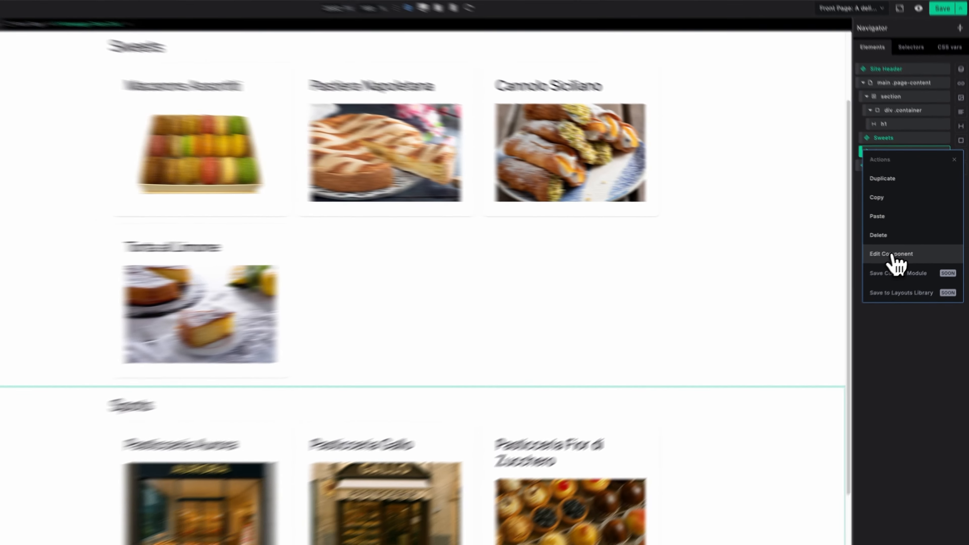
left_click(859, 269)
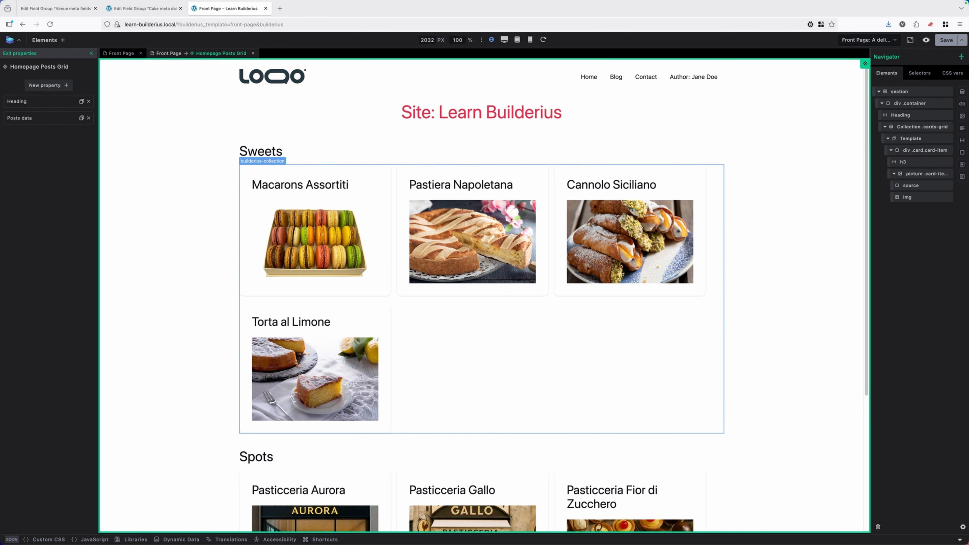
- Move the picture element above the h3 inside the card item of the Homepage Posts Grid's collection template
scroll(530, 329, "down", 5)
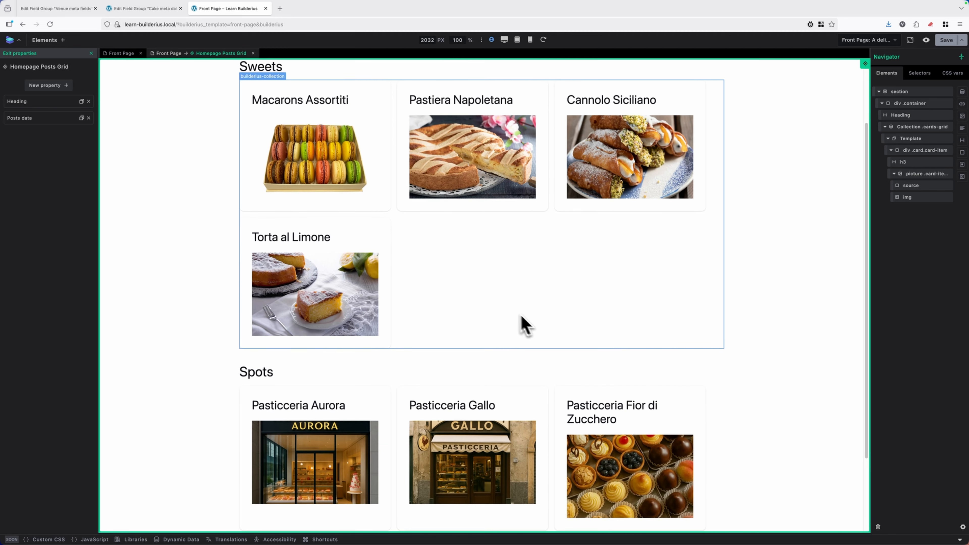
scroll(416, 292, "down", 1)
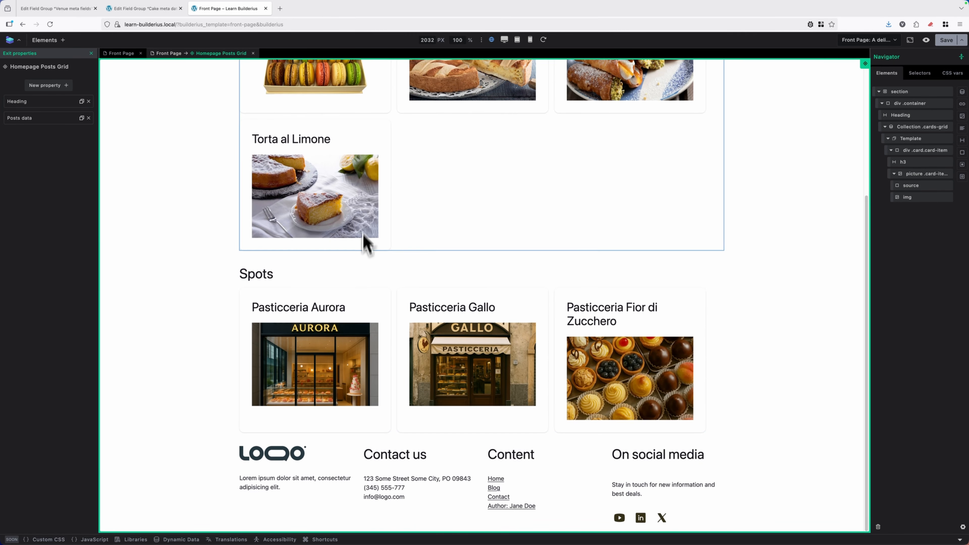
scroll(363, 237, "up", 3)
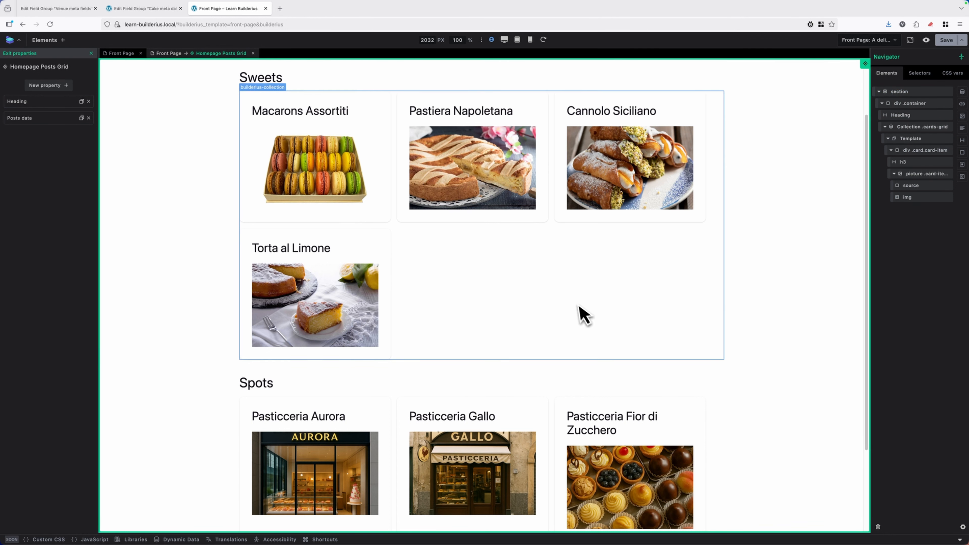
scroll(578, 306, "down", 1)
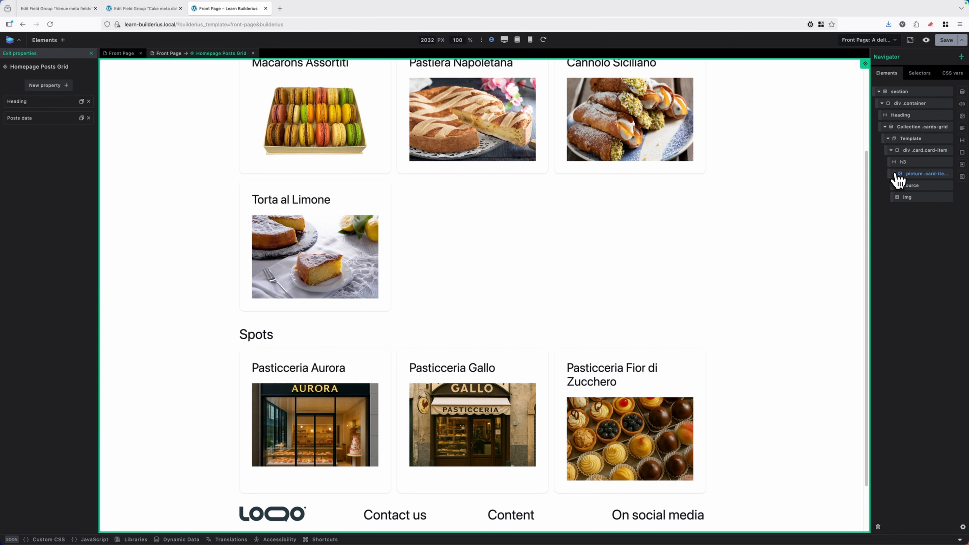
left_click_drag(898, 179, 888, 156)
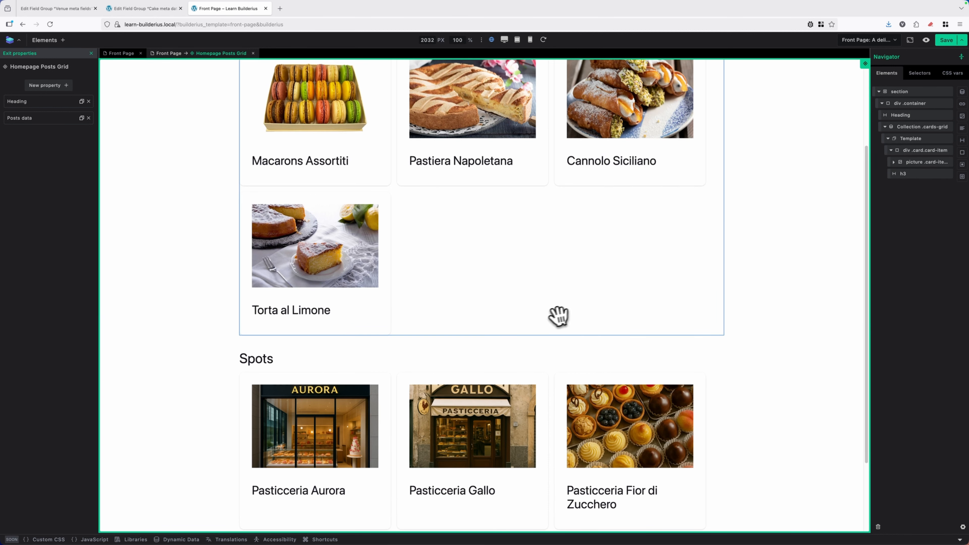
scroll(546, 279, "down", 3)
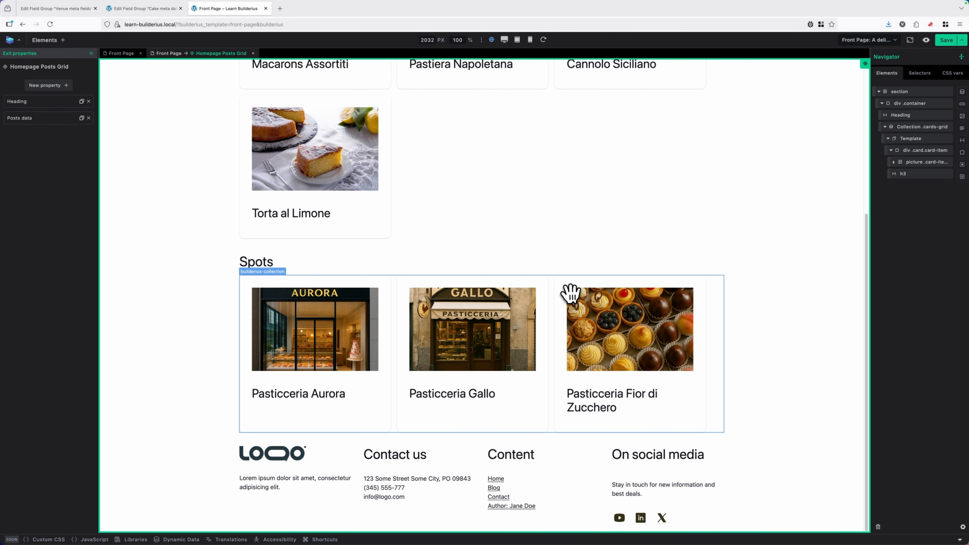
scroll(601, 246, "up", 4)
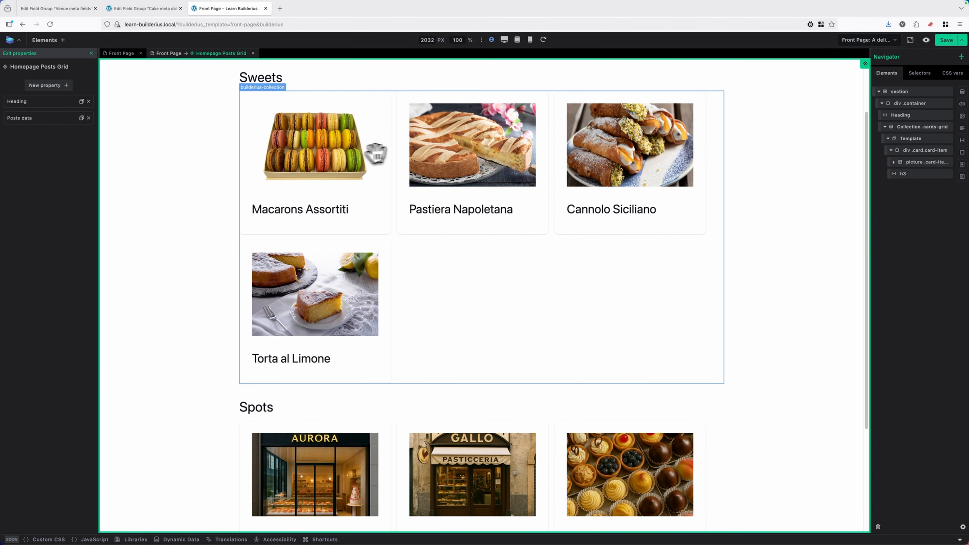
- Return to the Front Page template and check the card layout in the Sweets and Spots sections
left_click(122, 54)
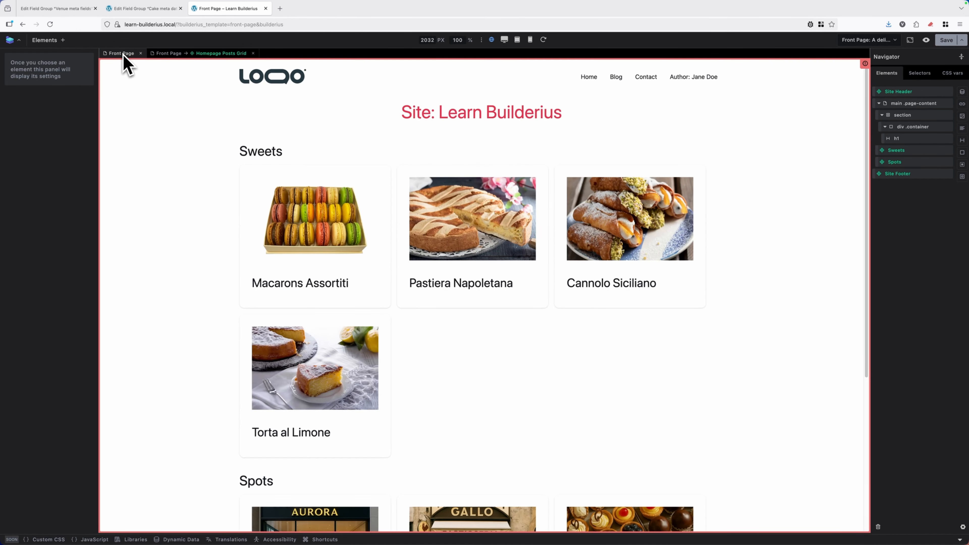
scroll(717, 250, "down", 2)
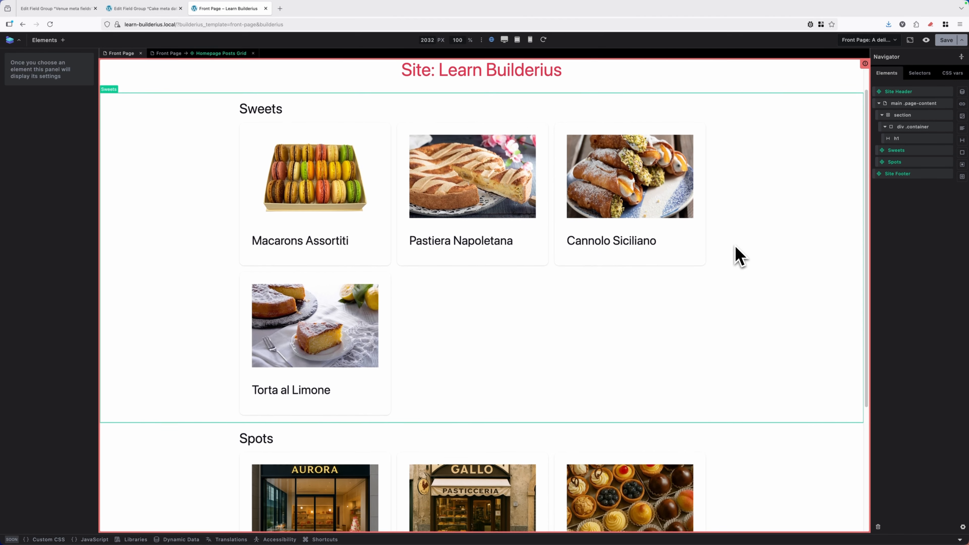
scroll(557, 283, "down", 6)
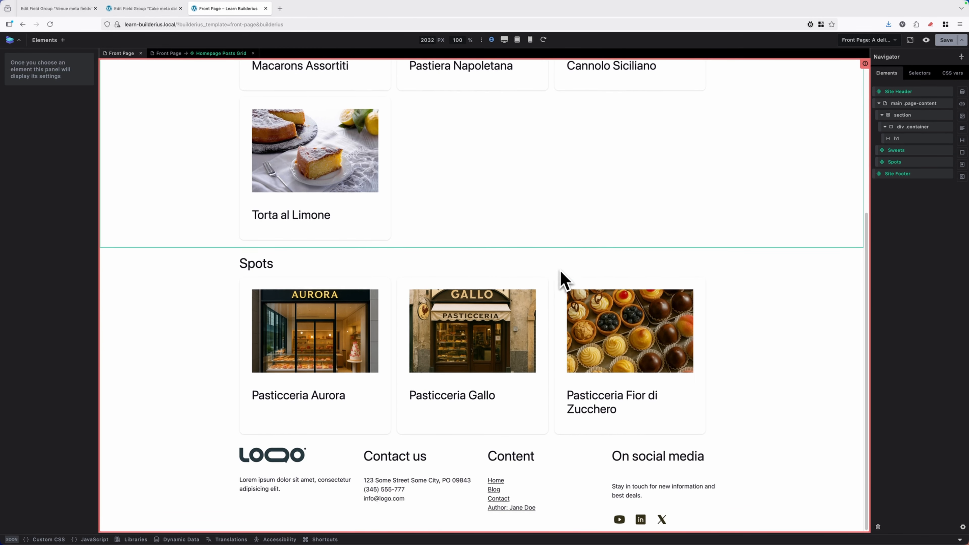
scroll(710, 336, "up", 3)
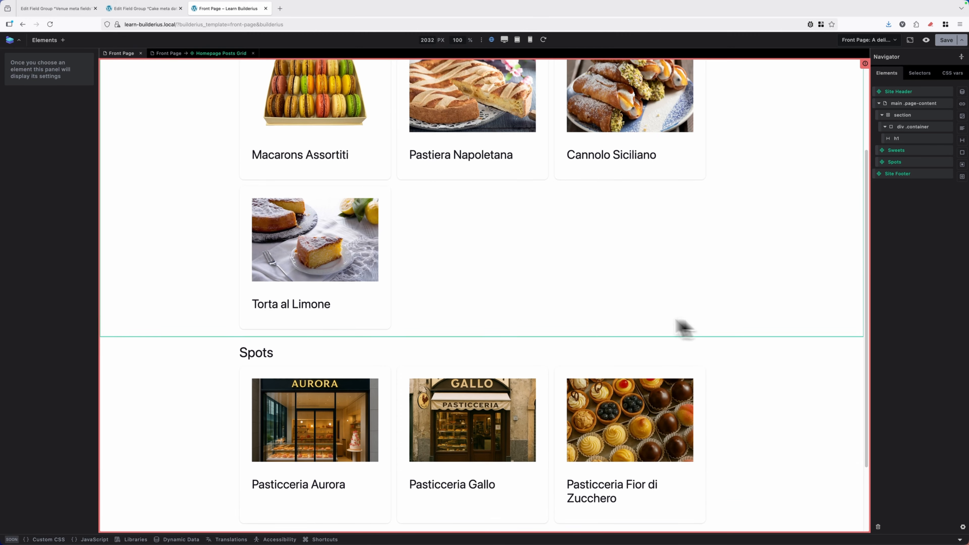
scroll(610, 298, "up", 5)
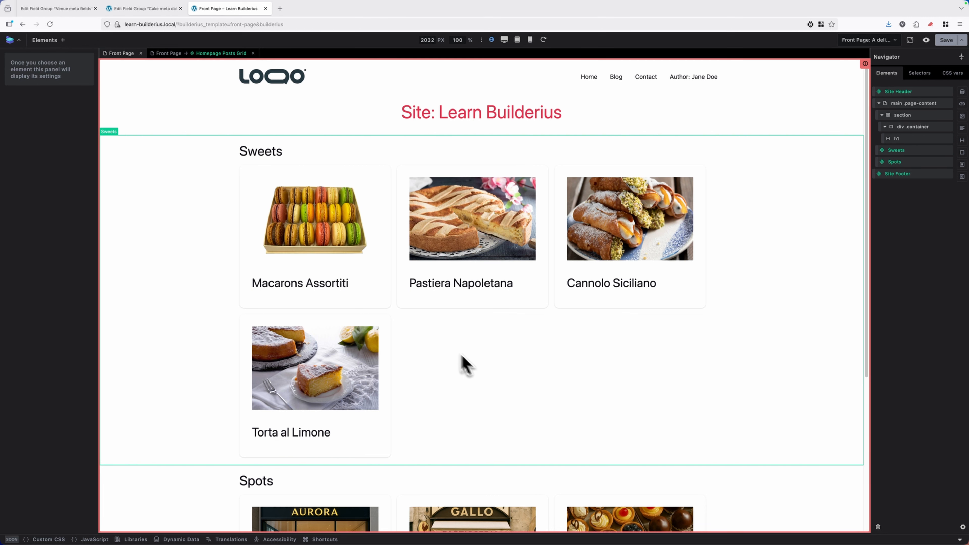
scroll(439, 307, "down", 8)
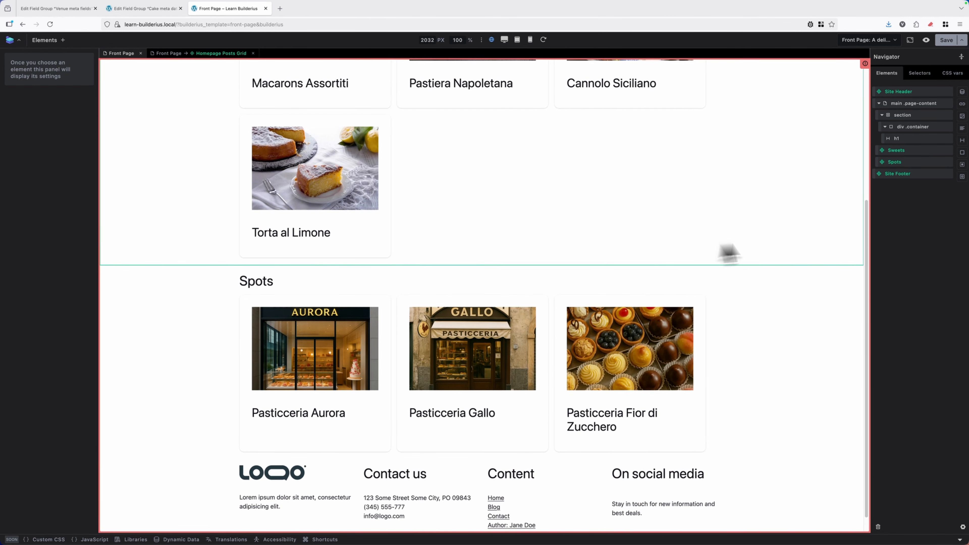
scroll(791, 277, "up", 5)
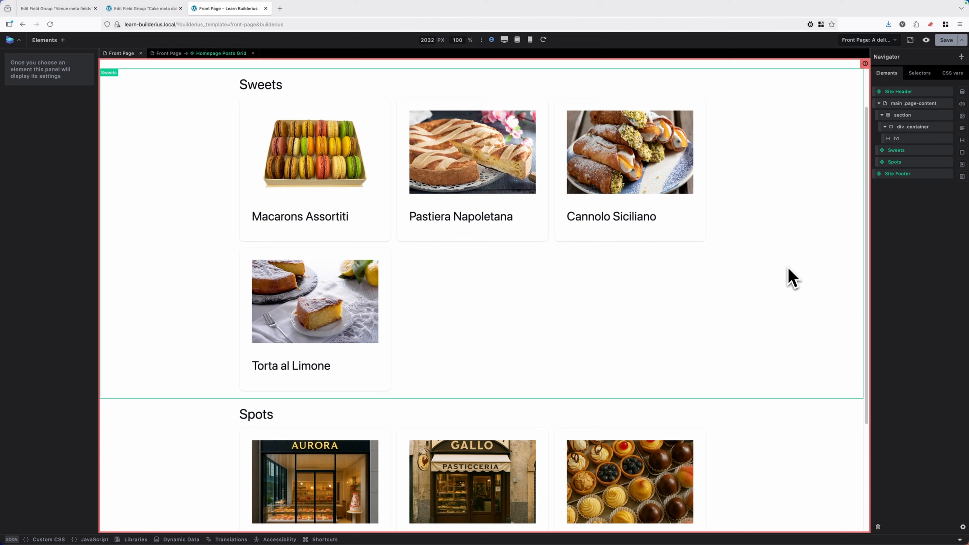